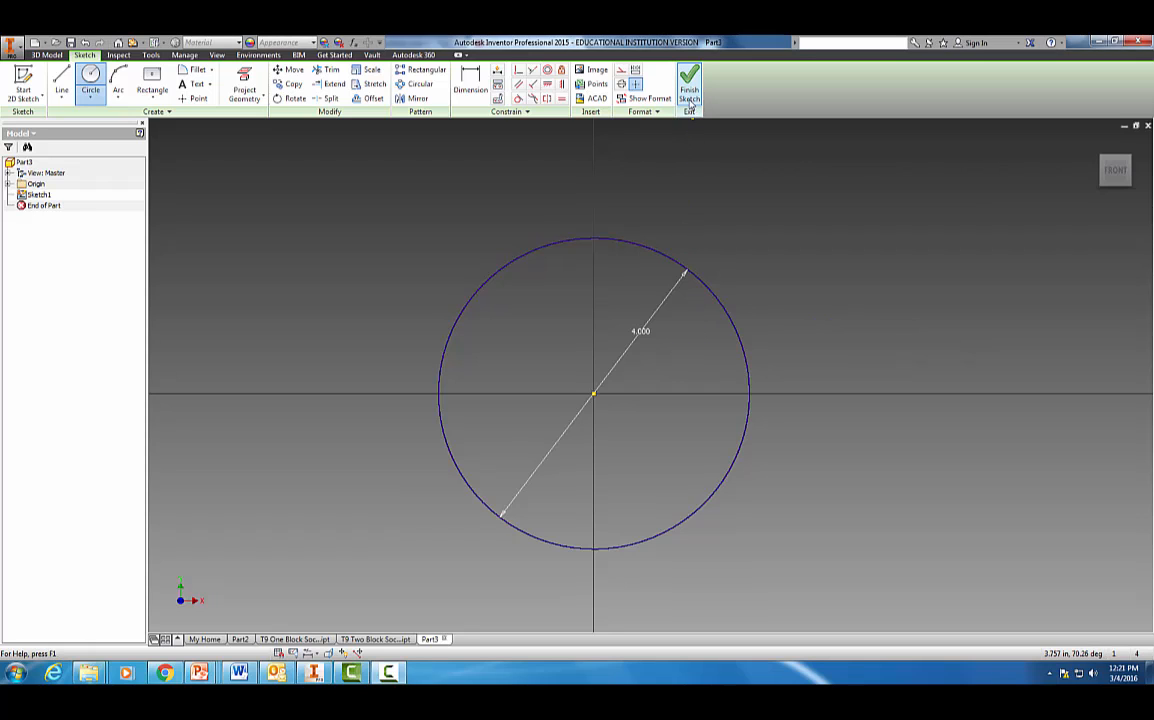
Finish the circle sketch and extrude the 4 in circle to a distance of 1.5 in
click(690, 100)
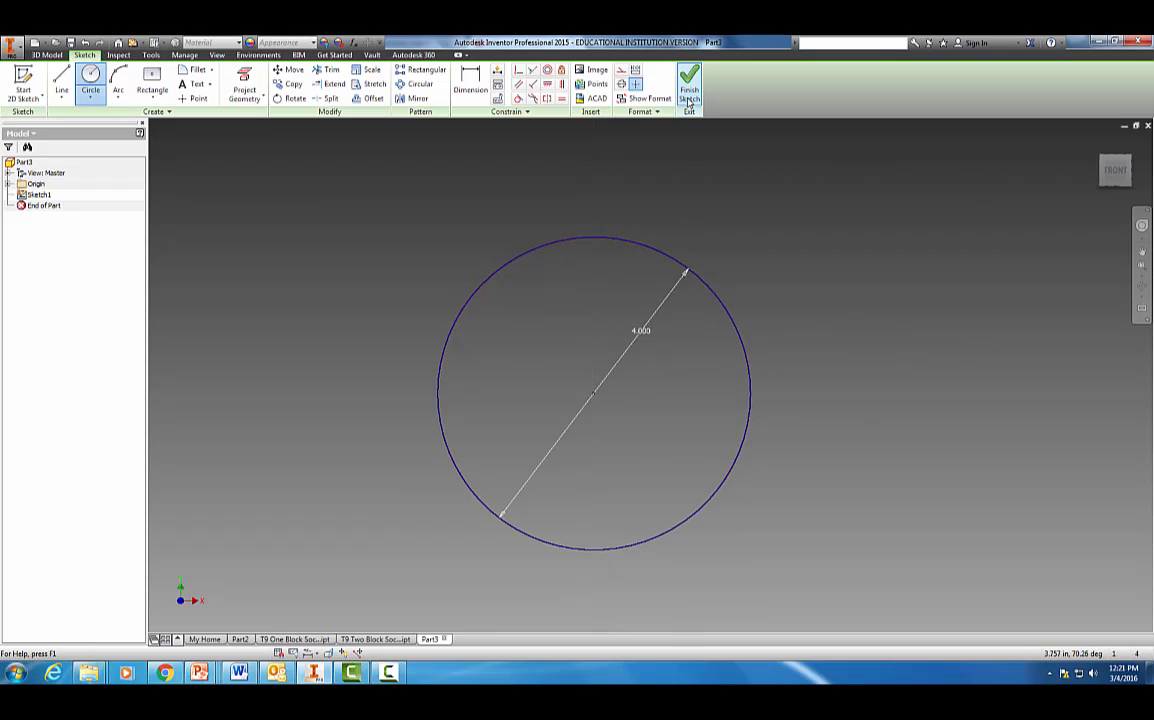
scroll(826, 294, down, 2)
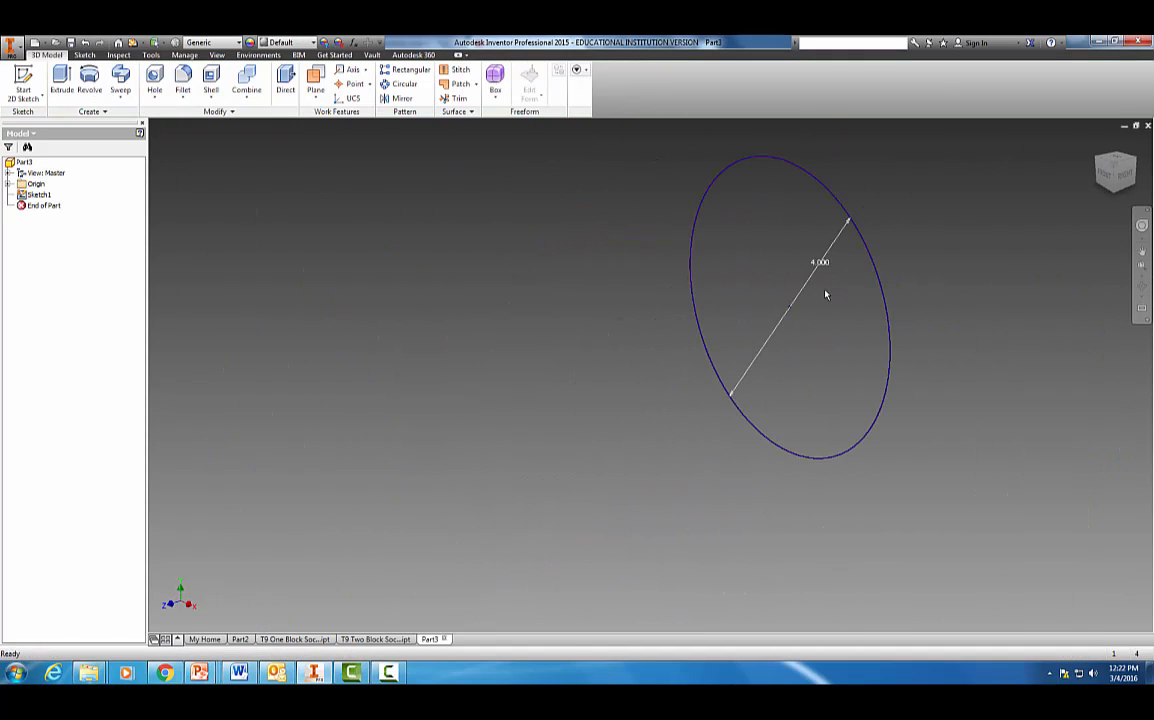
middle_drag(909, 227, 702, 309)
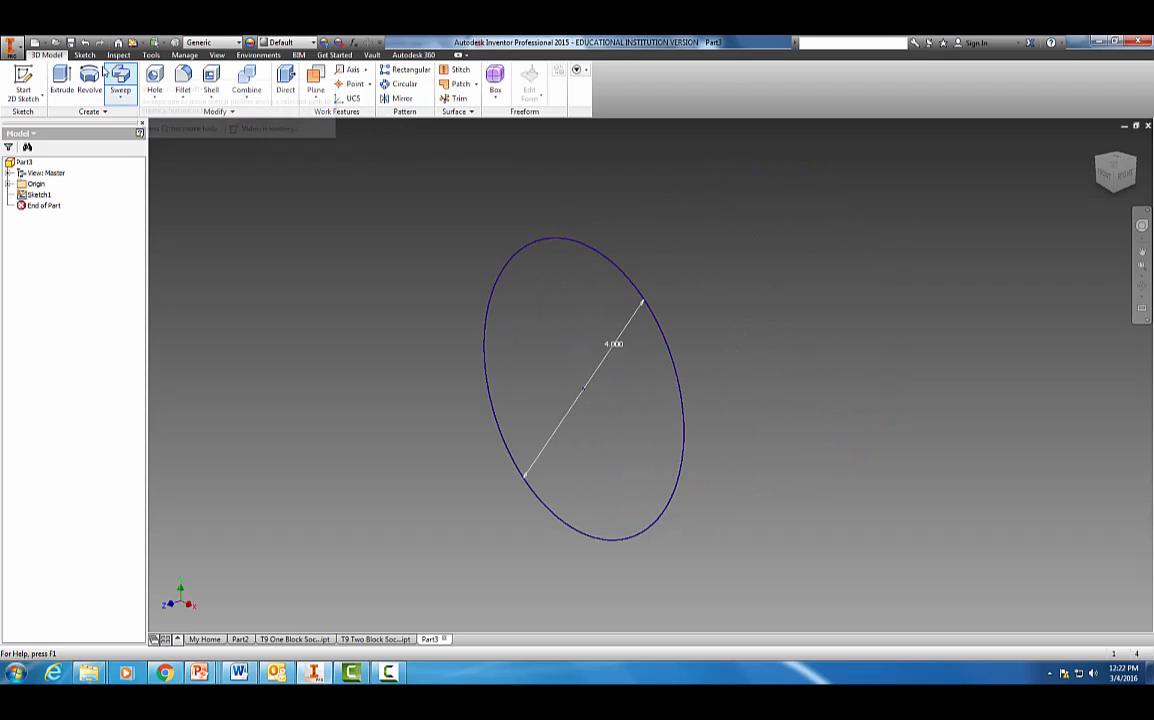
click(60, 78)
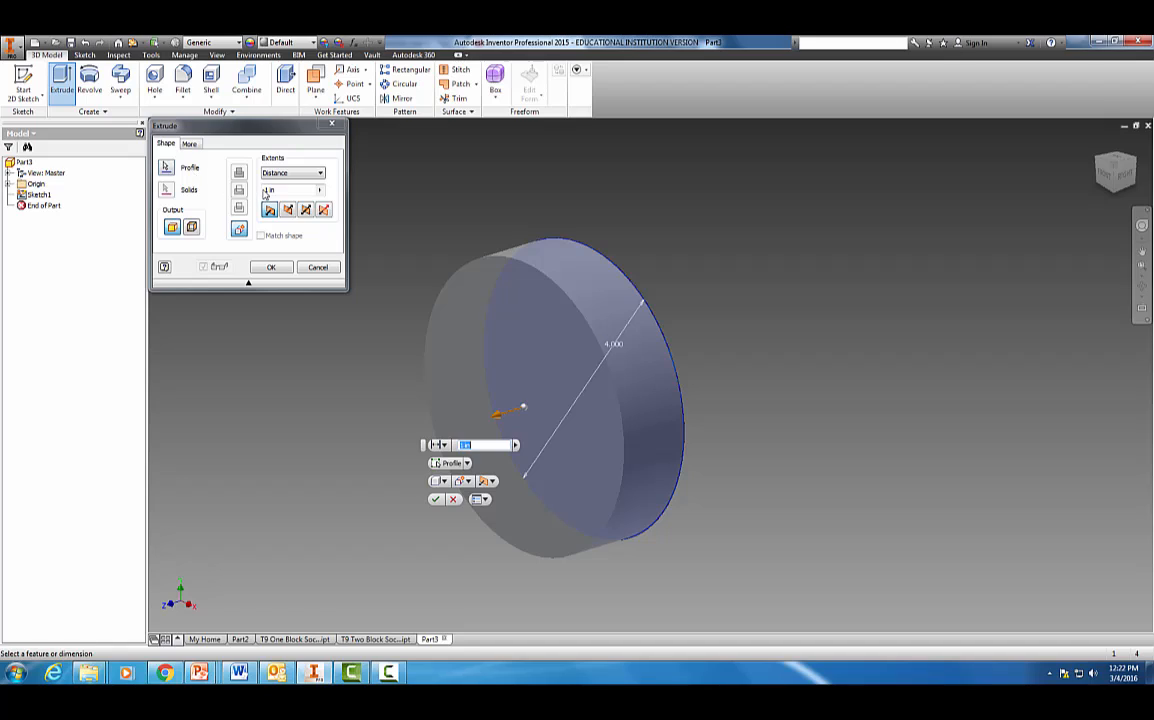
click(269, 190)
text(.)
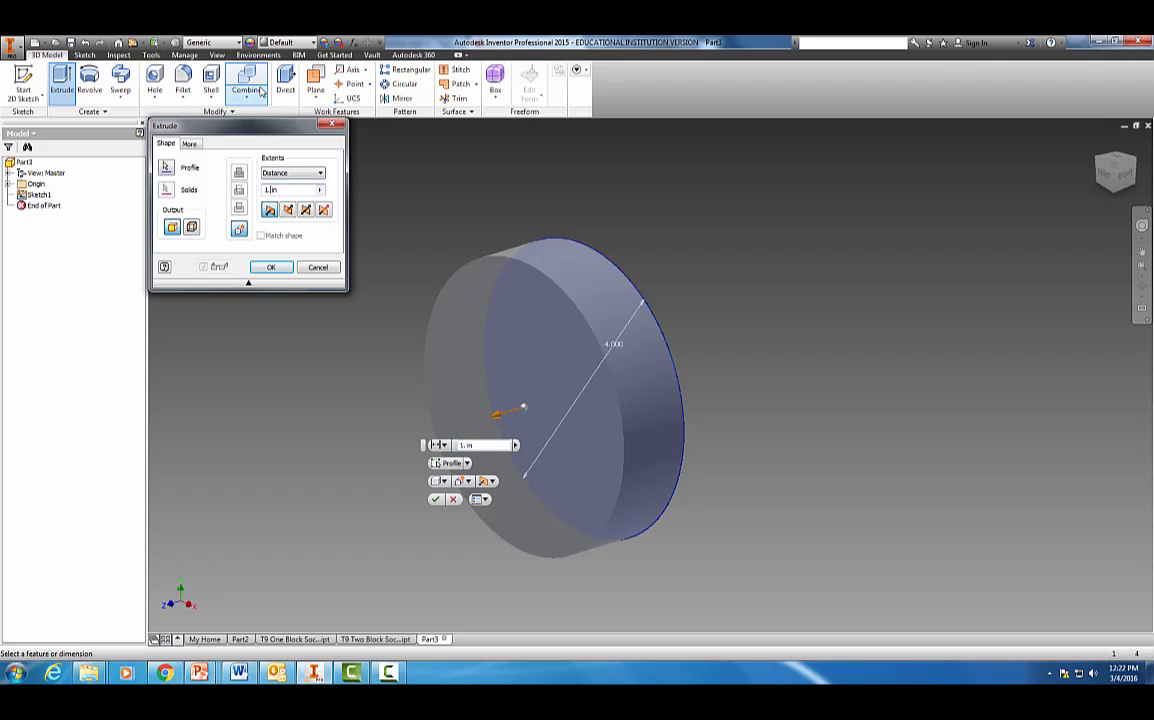
text(5)
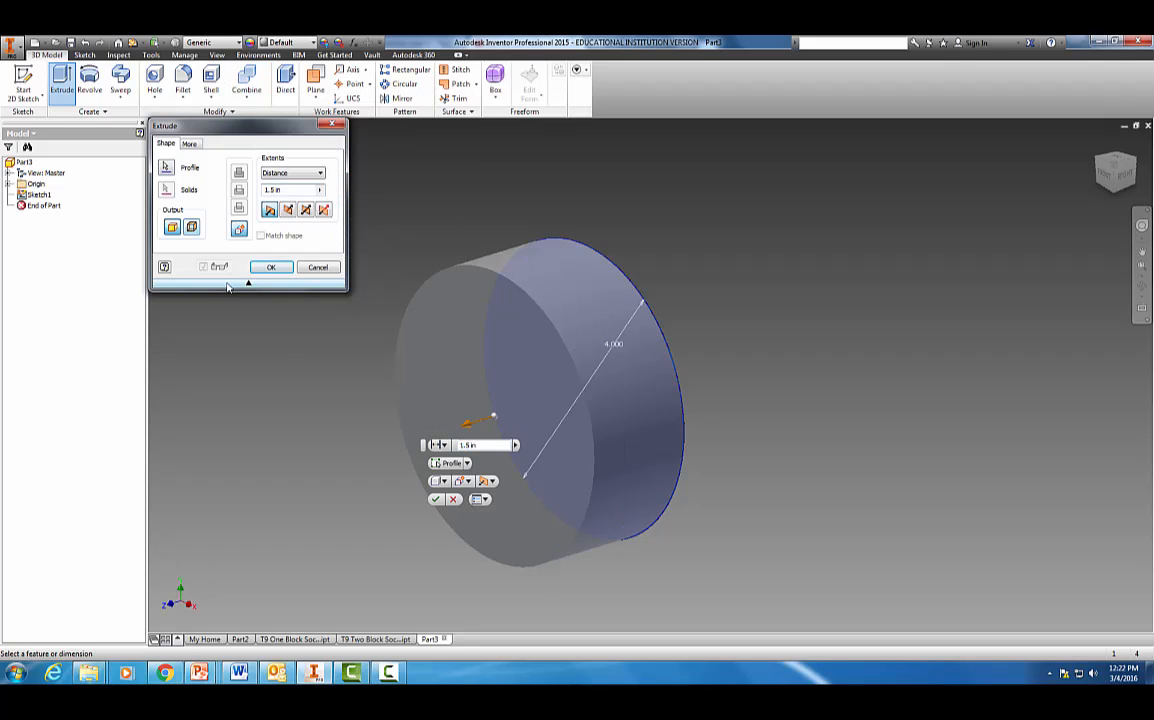
click(270, 267)
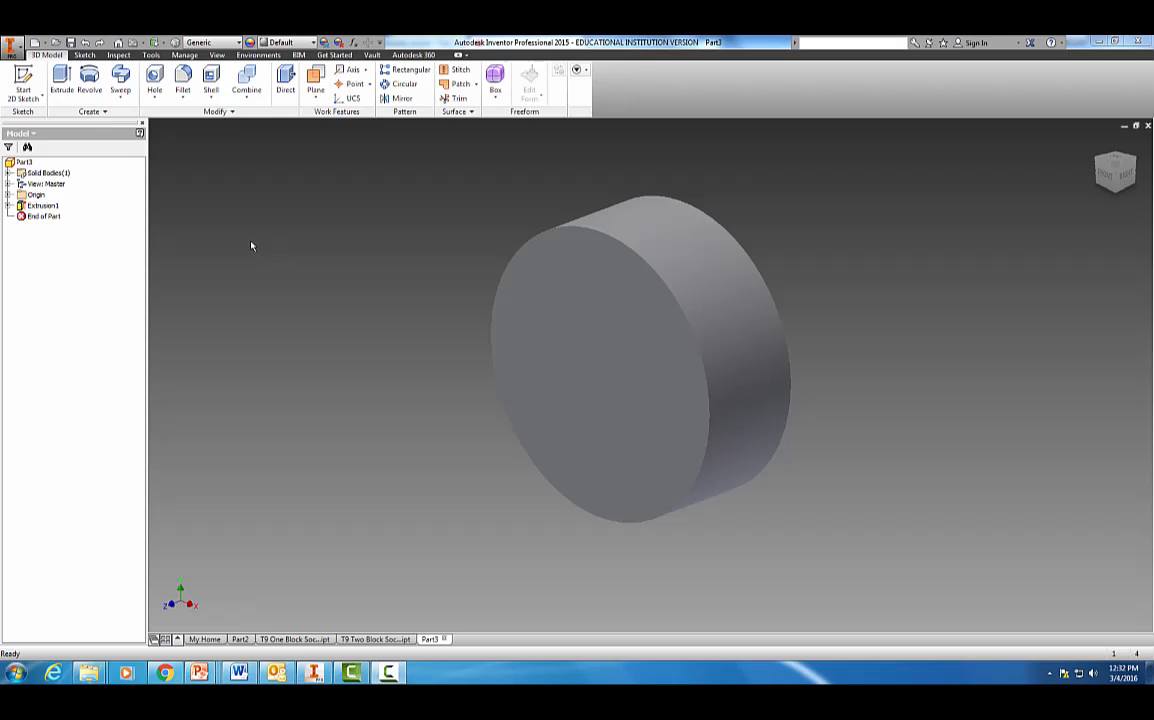
Start a sketch on the cylinder's front face and place a center point about 1.24 in directly above the origin
click(522, 318)
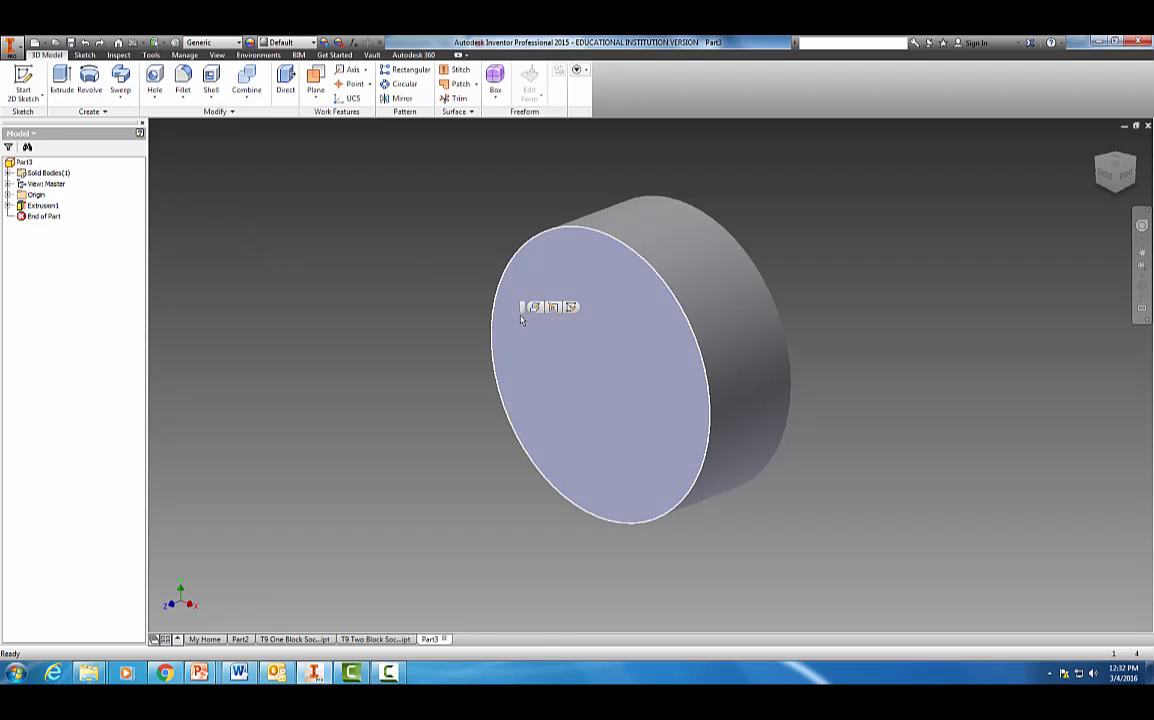
click(23, 80)
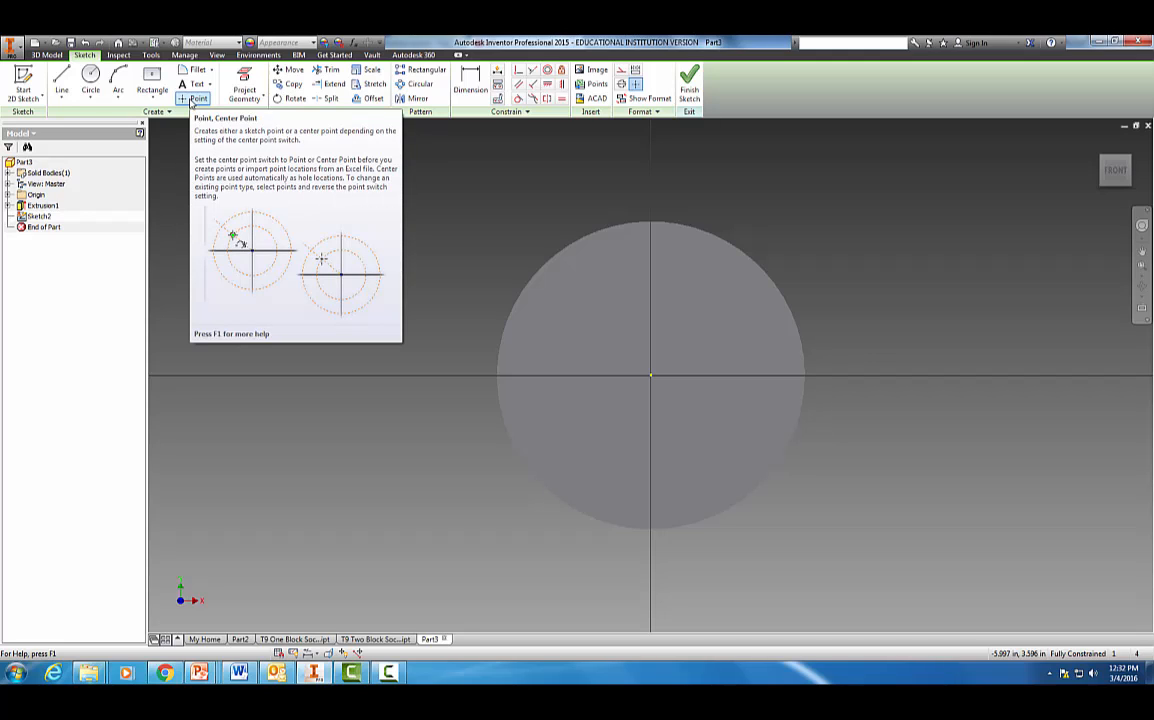
click(194, 99)
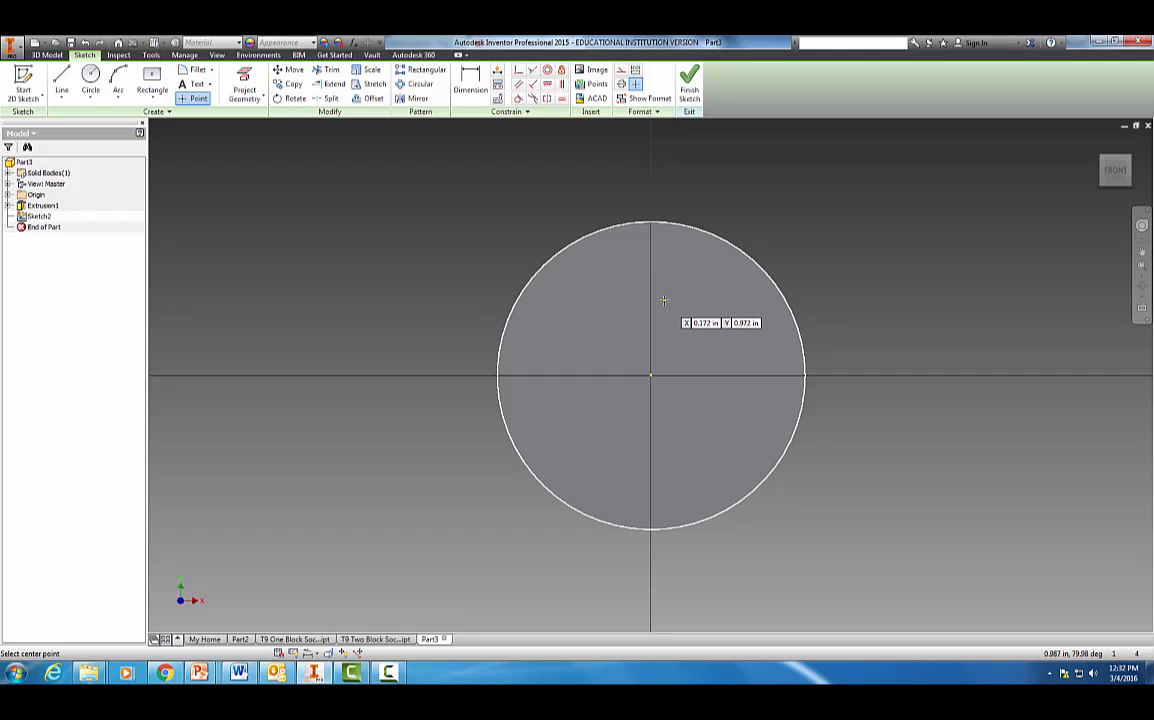
scroll(660, 298, down, 3)
scroll(663, 299, up, 4)
scroll(663, 299, up, 2)
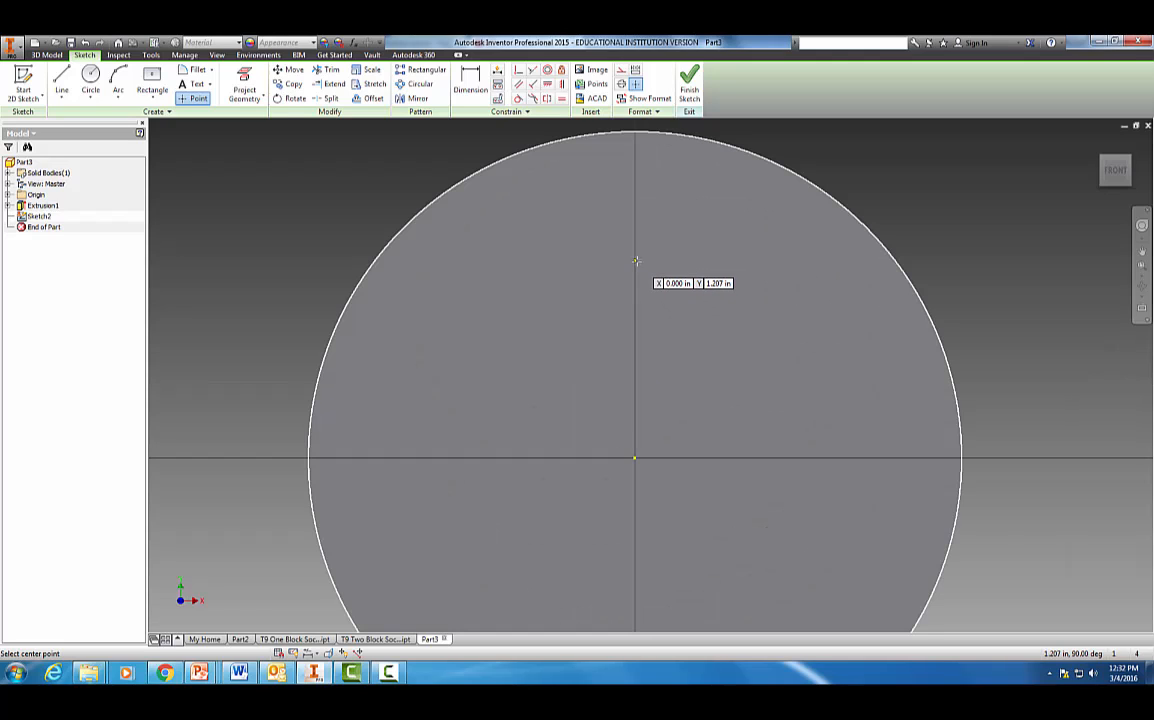
click(635, 255)
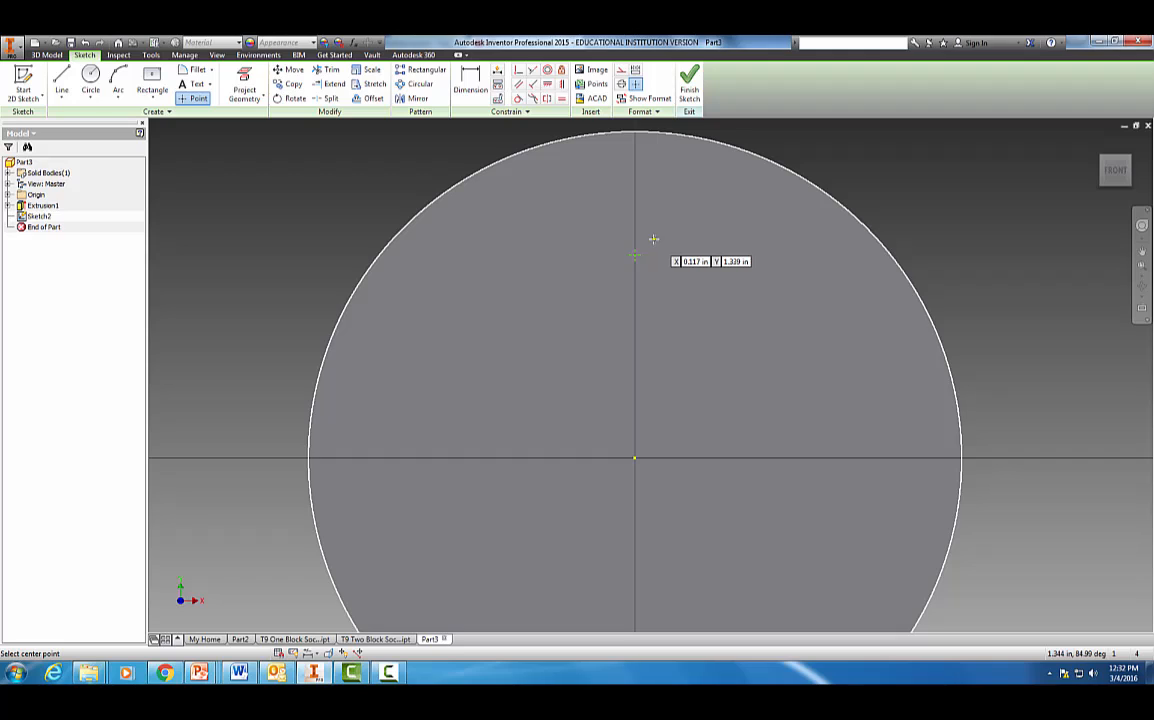
key(Escape)
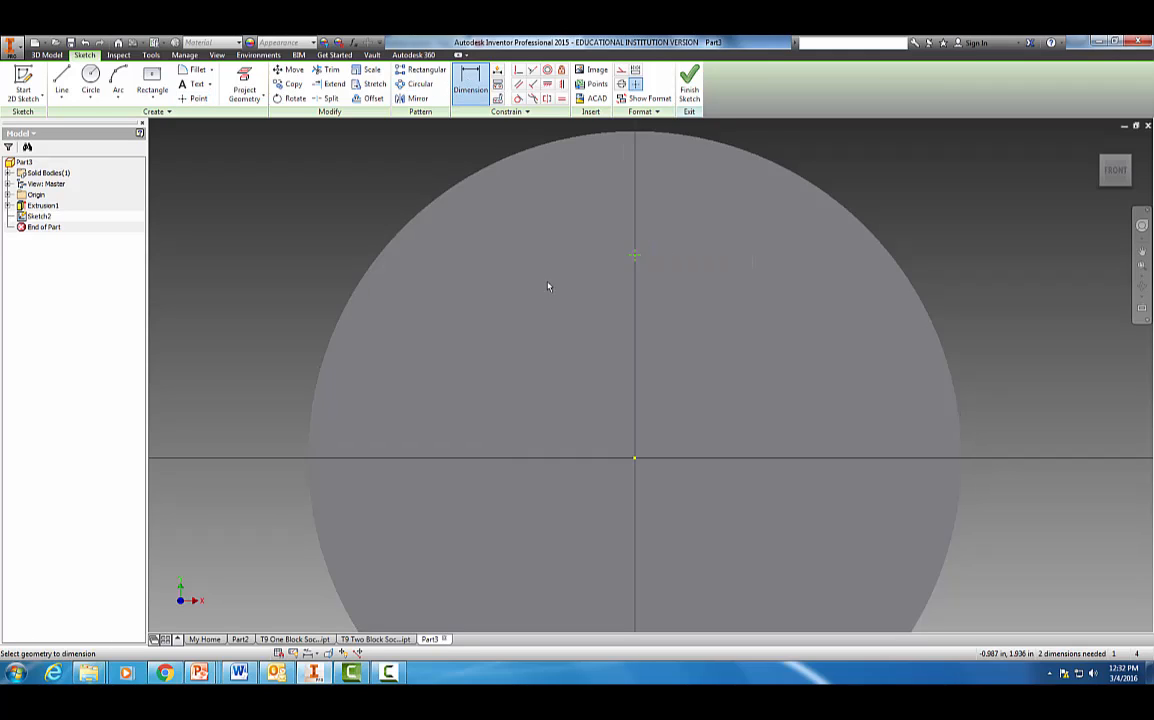
Dimension the vertical distance from the origin to the sketch point as 1.25 in
click(635, 459)
click(635, 258)
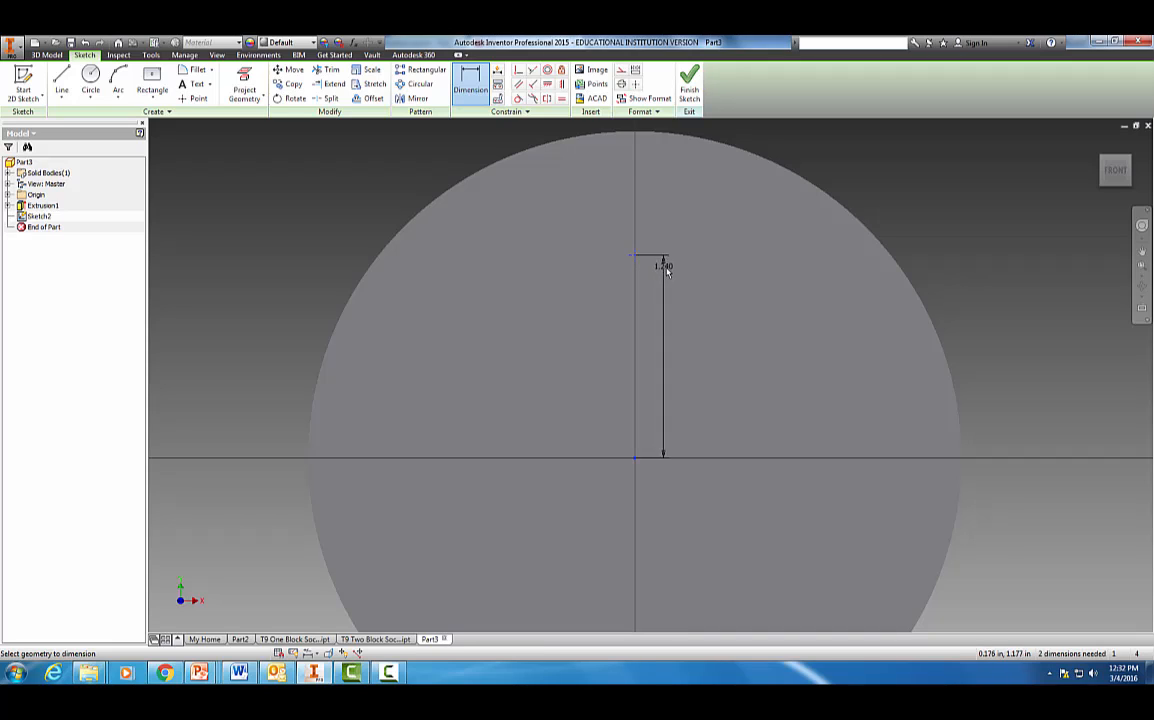
click(675, 327)
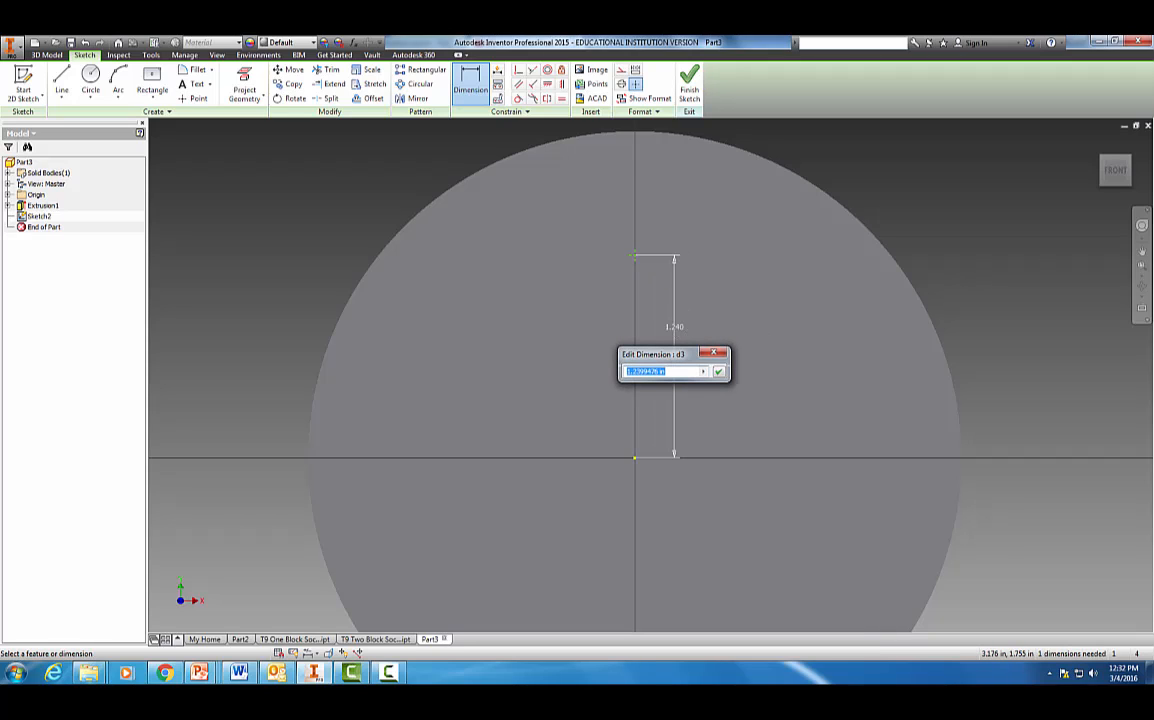
text(1.25)
key(Return)
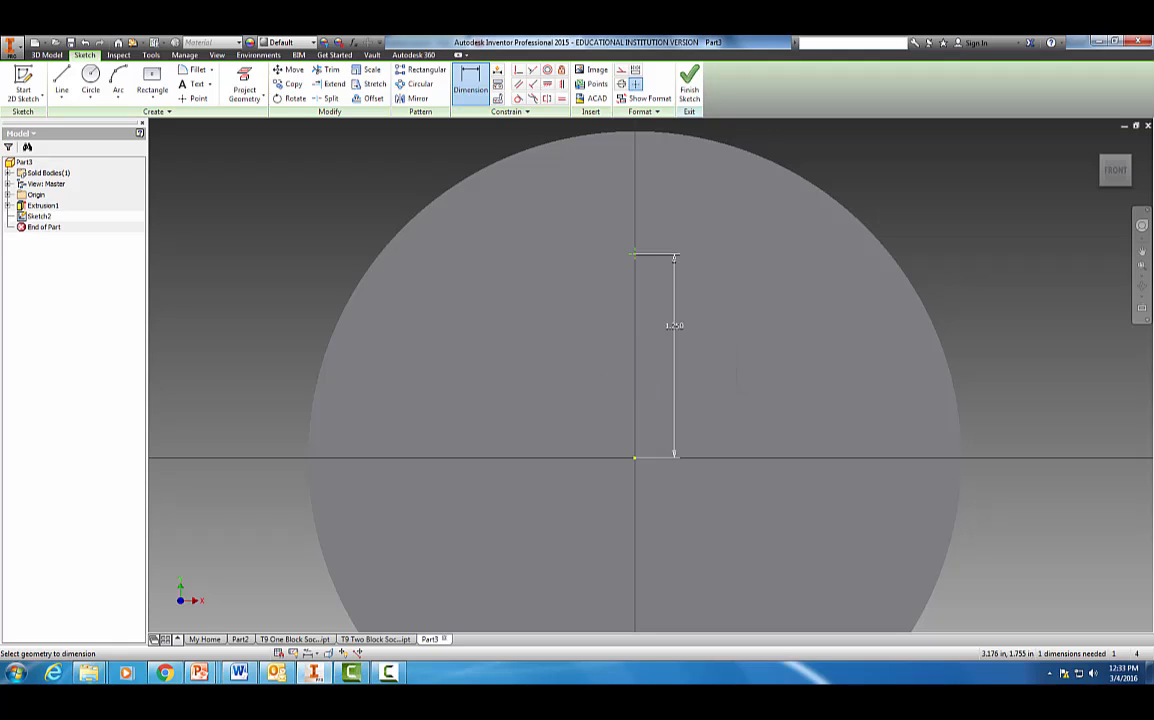
scroll(998, 310, up, 2)
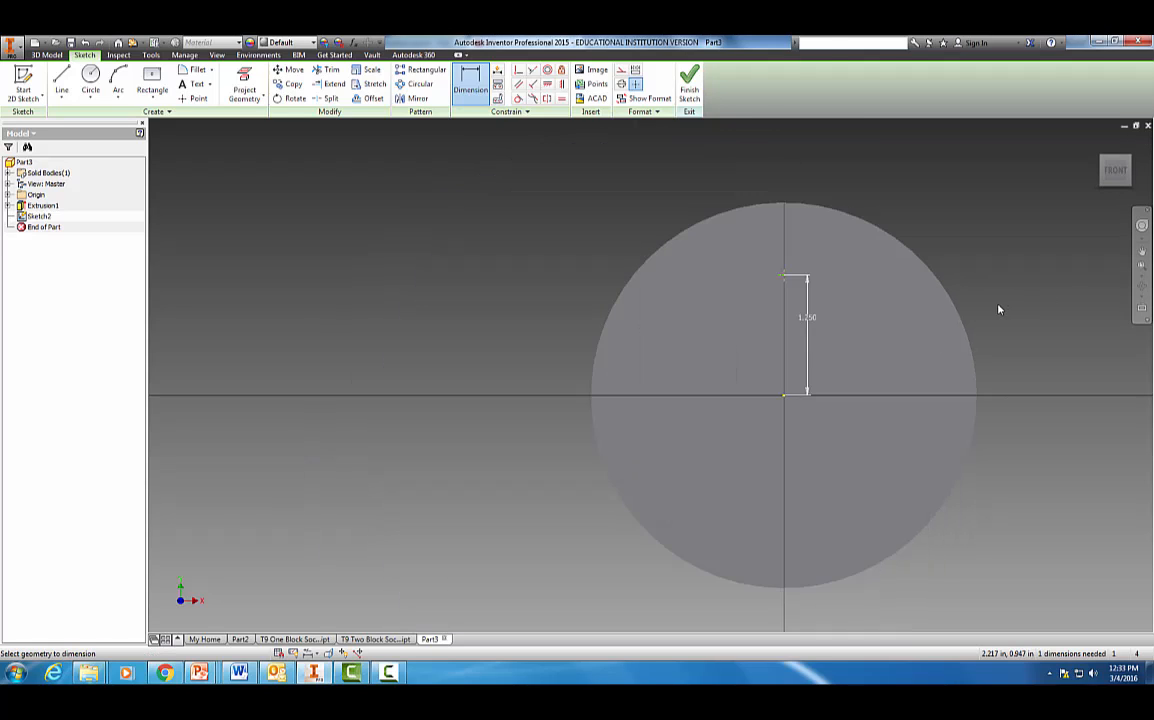
key(Escape)
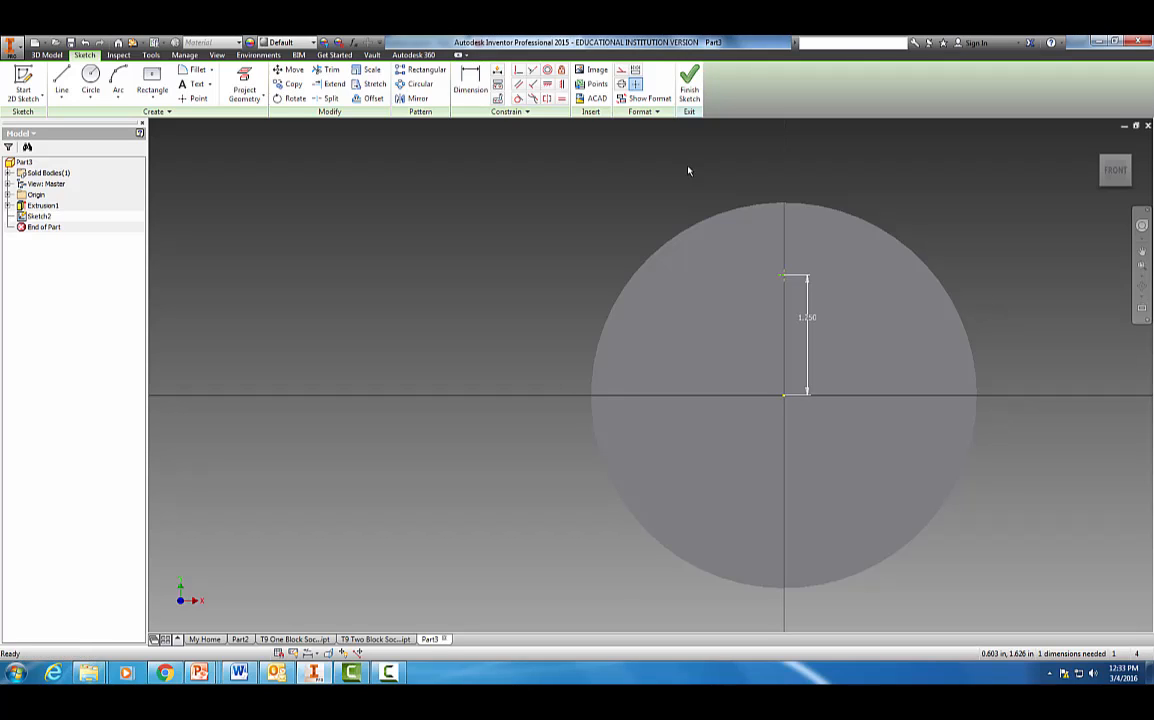
Create a circular pattern of the sketch point around the origin with 5 instances over 360 degrees, and finish the sketch
click(413, 86)
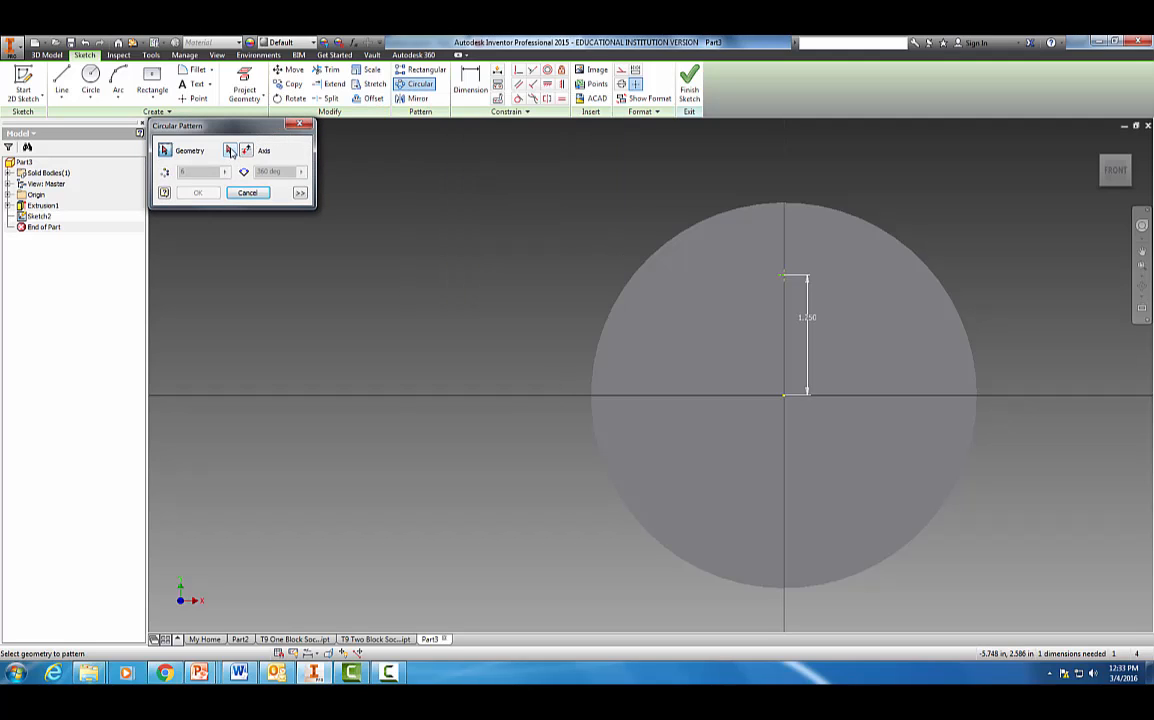
click(229, 150)
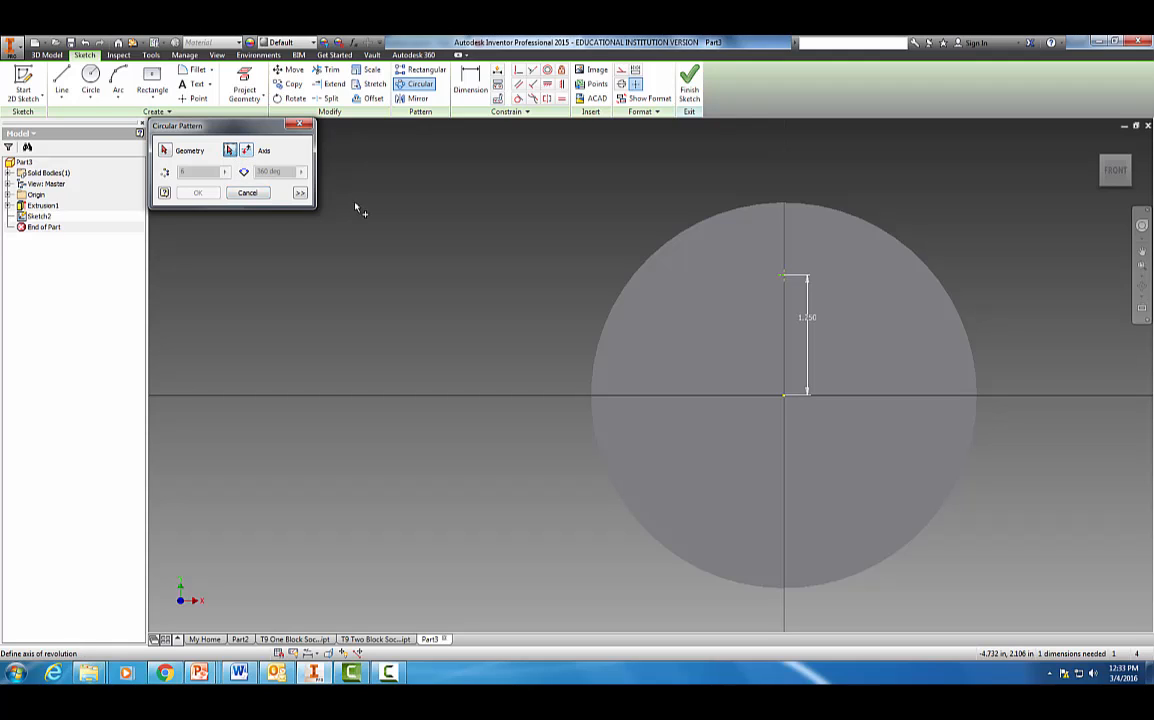
click(785, 396)
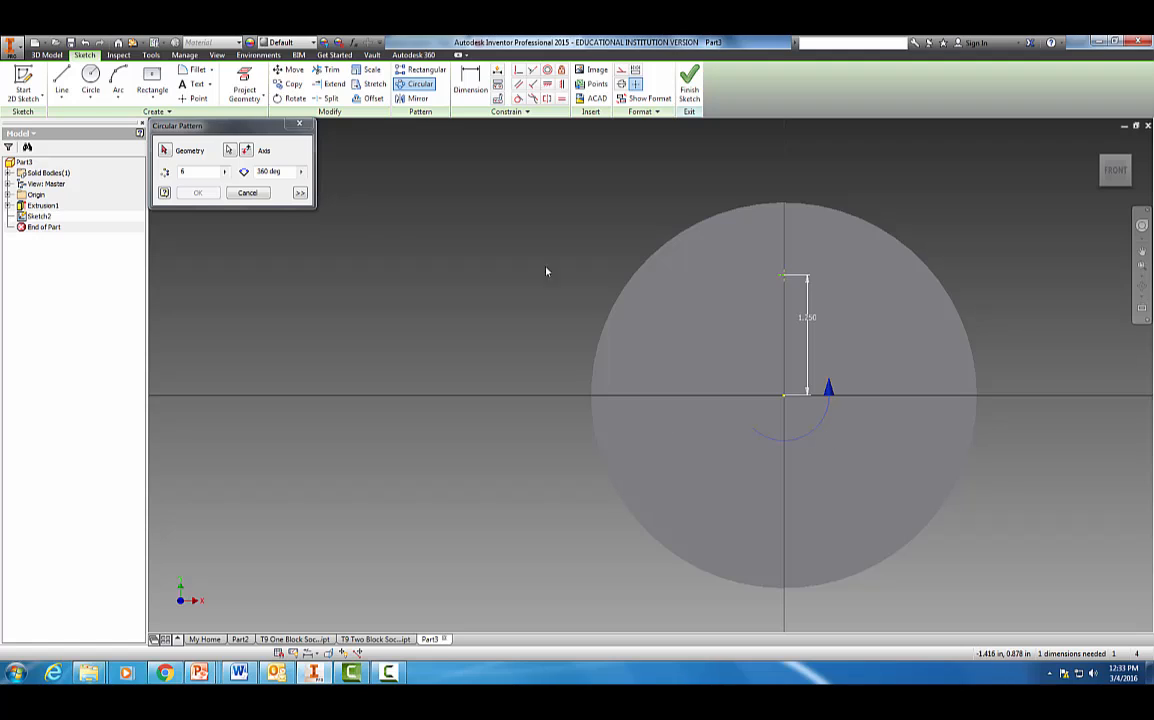
double_click(183, 174)
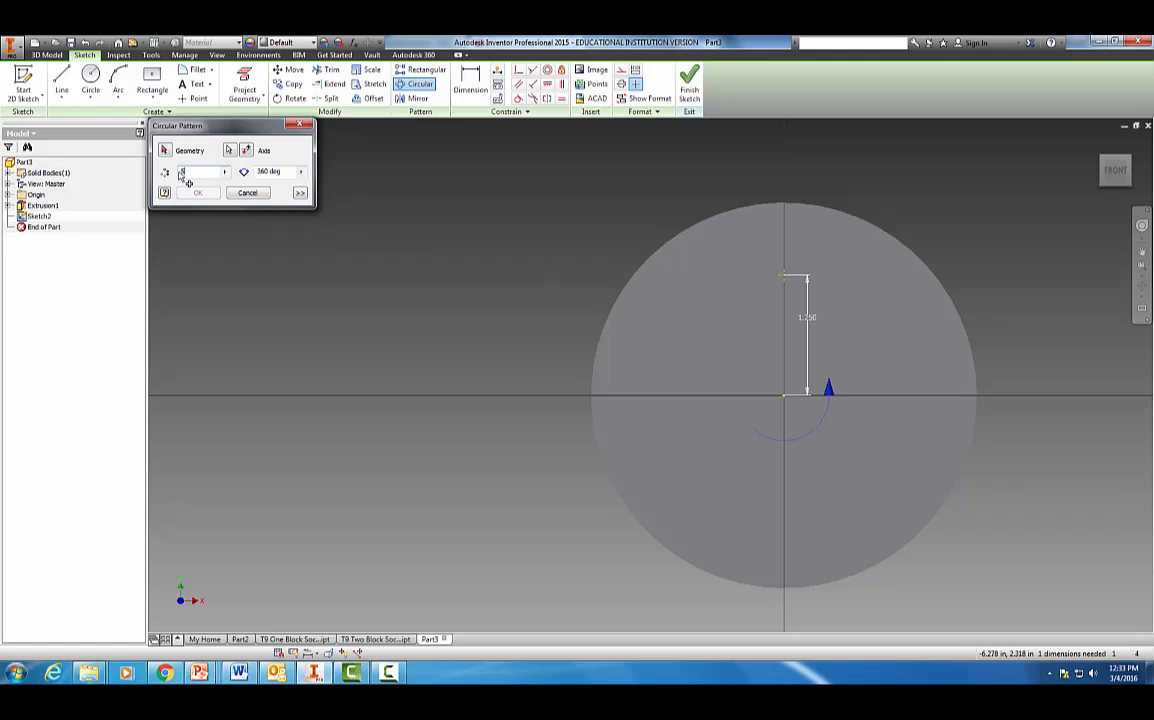
text(5)
click(165, 153)
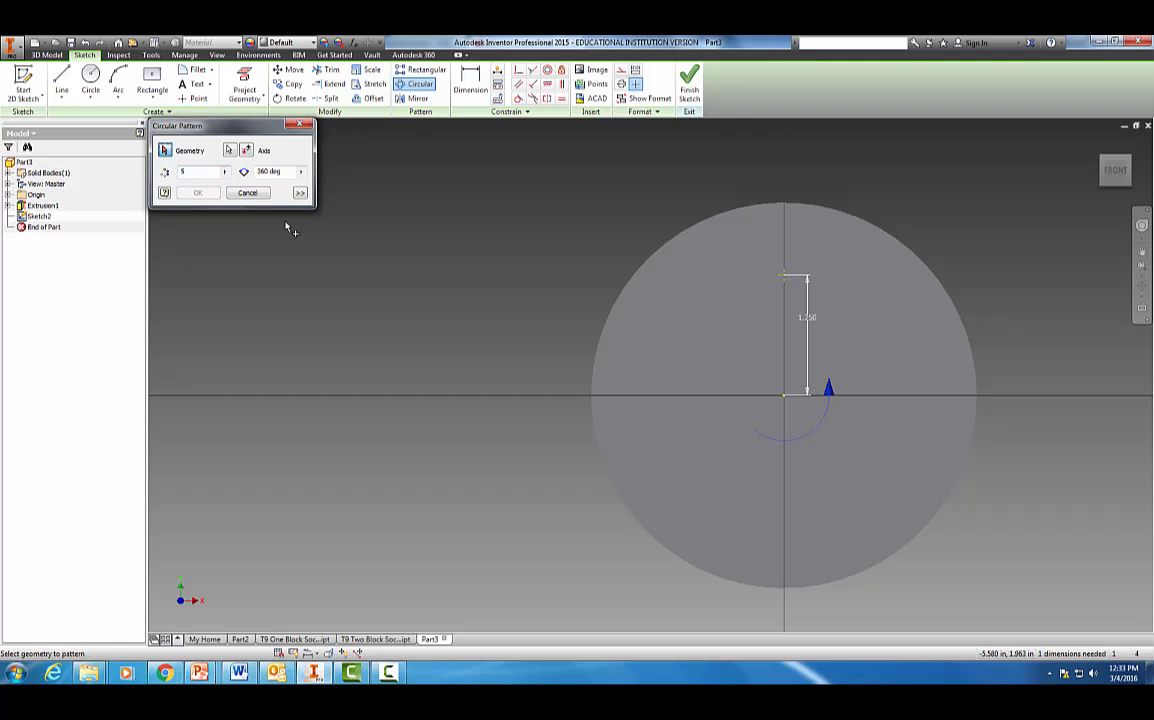
click(782, 279)
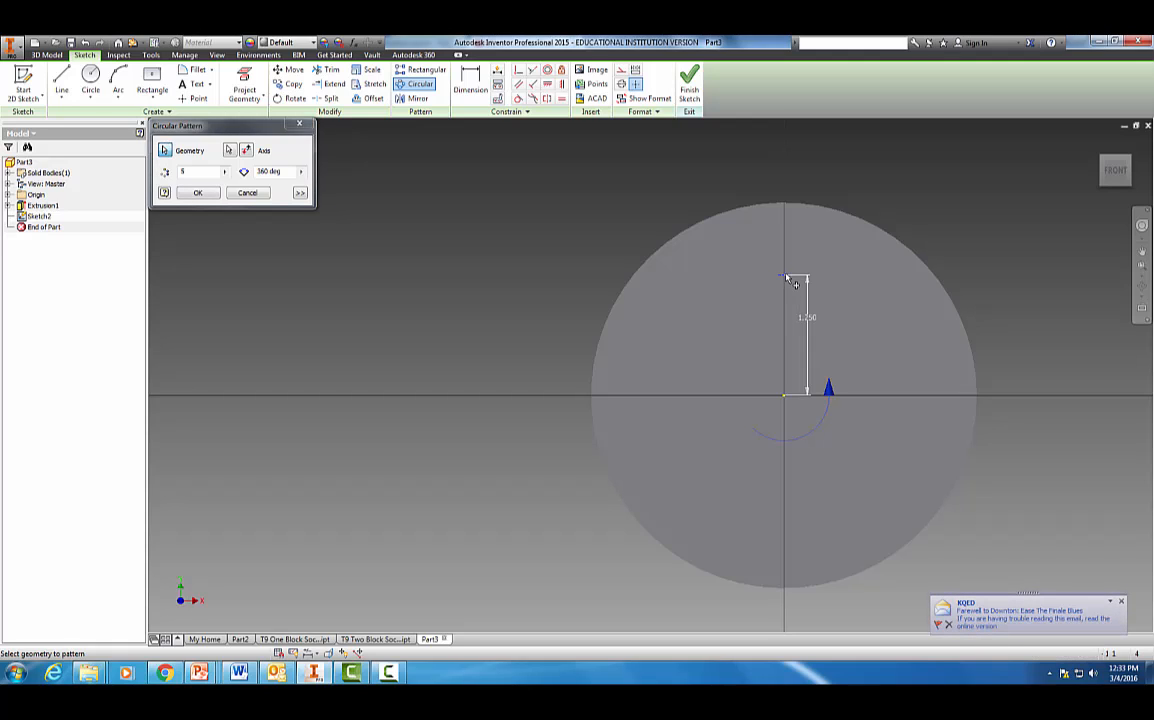
double_click(182, 171)
text(5)
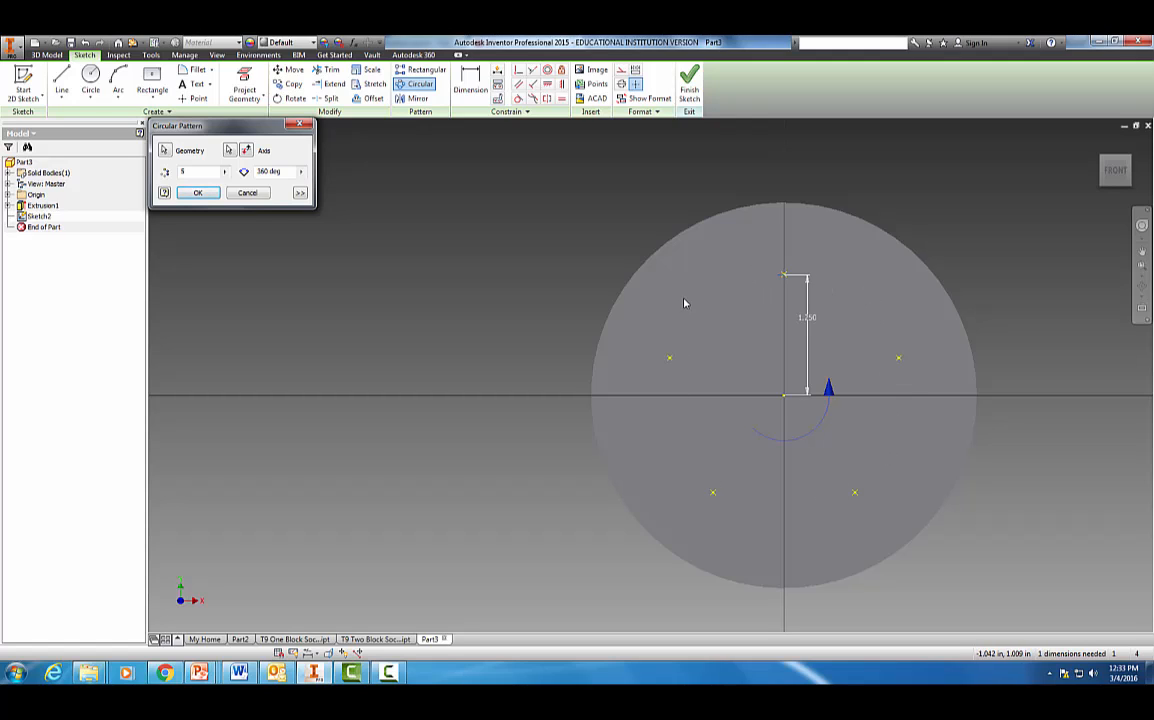
click(203, 193)
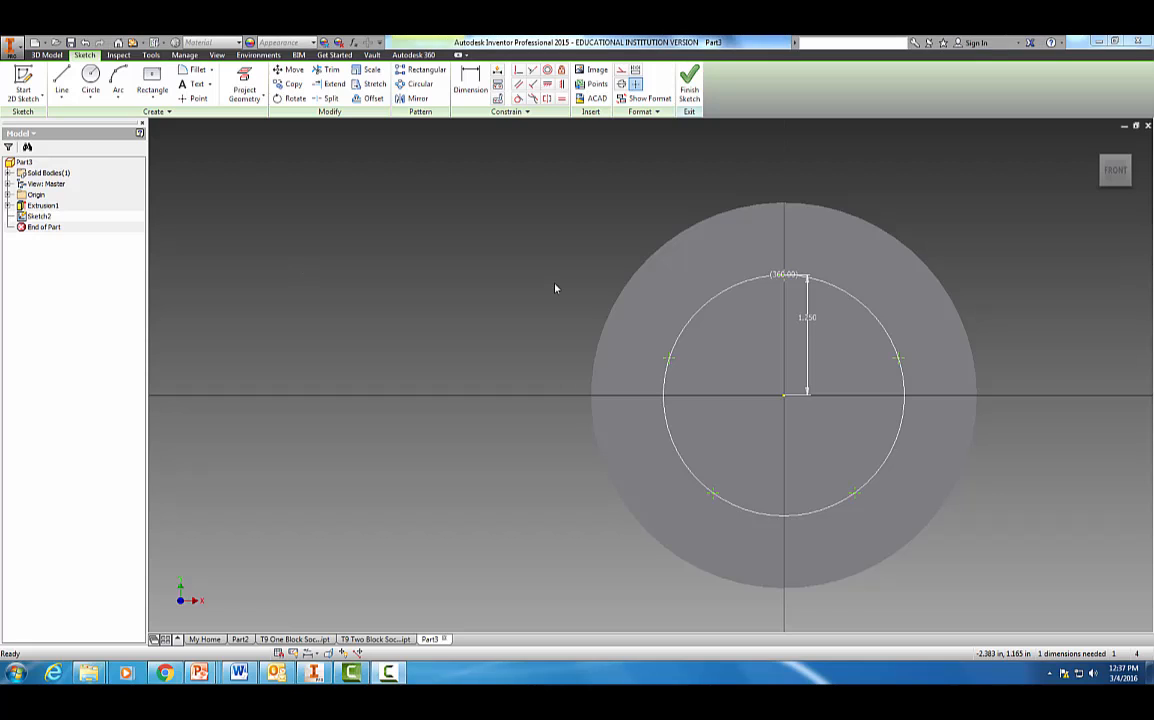
click(689, 85)
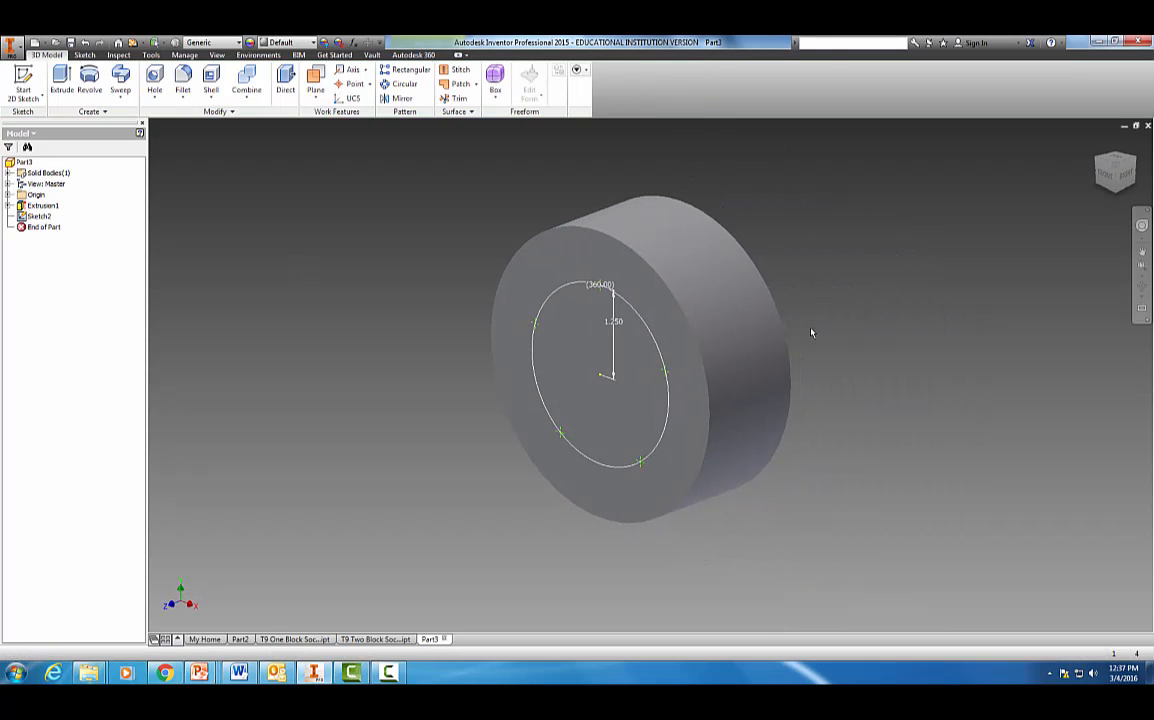
Create a 0.25 in drilled hole through all at only the uppermost sketch point, deselecting the other four pattern points as centers
shift+middle_drag(824, 322, 834, 308)
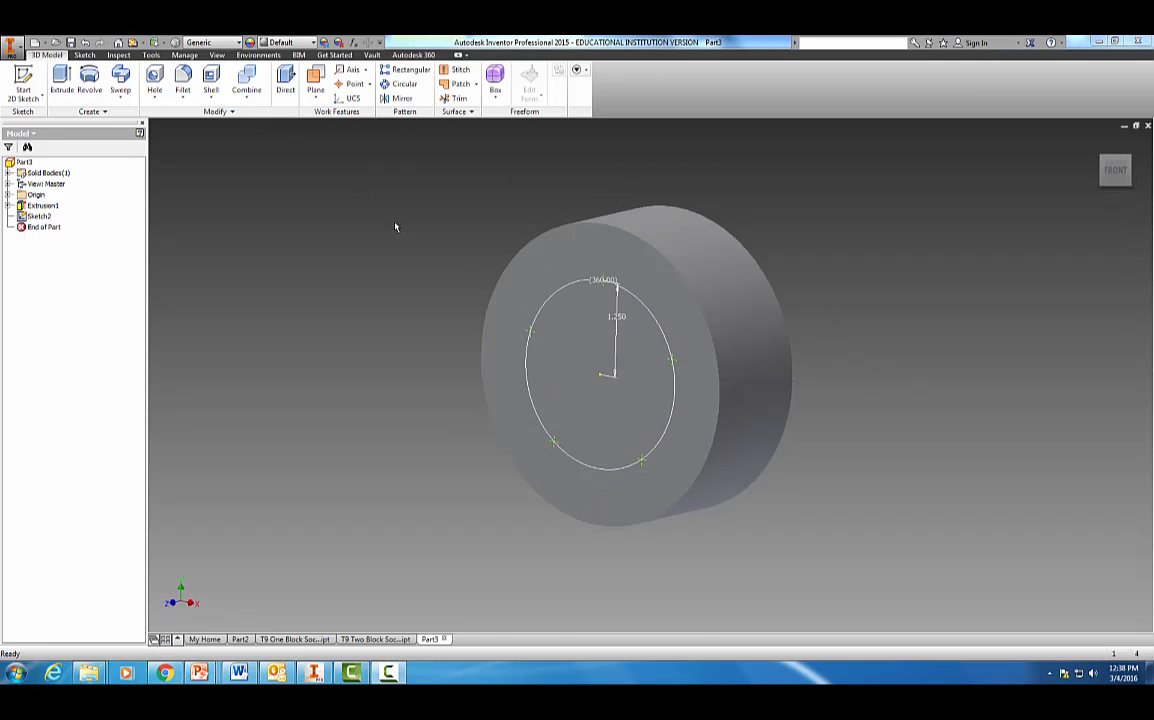
click(154, 80)
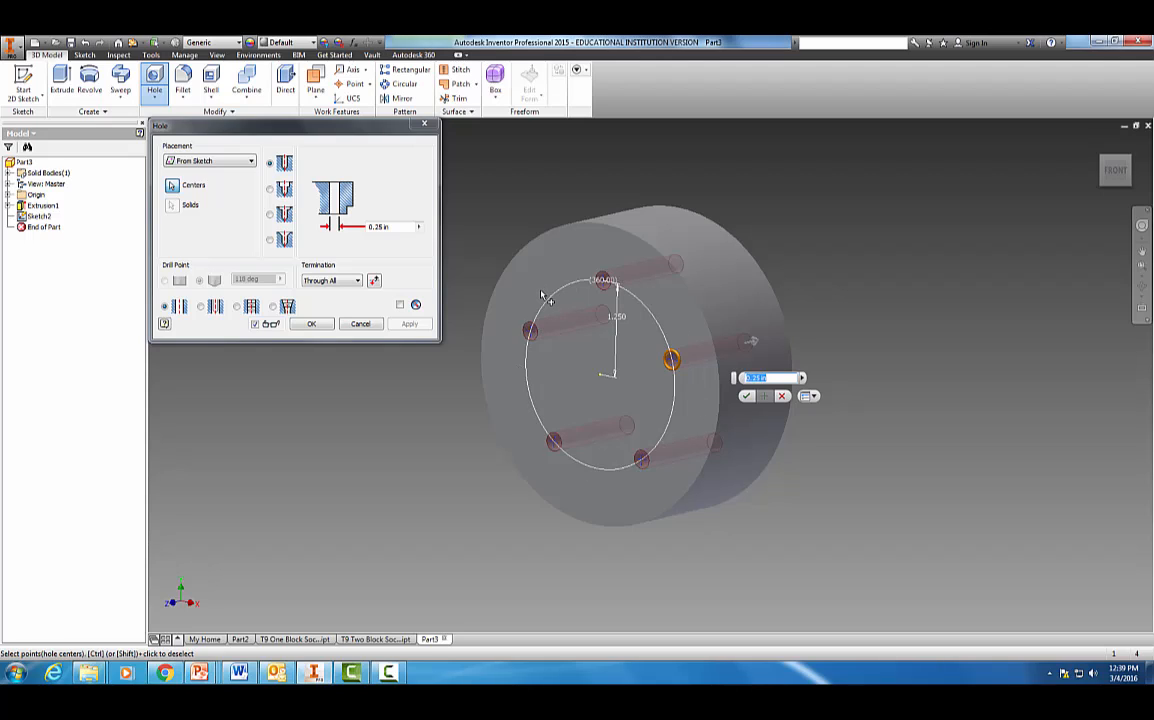
ctrl+click(672, 359)
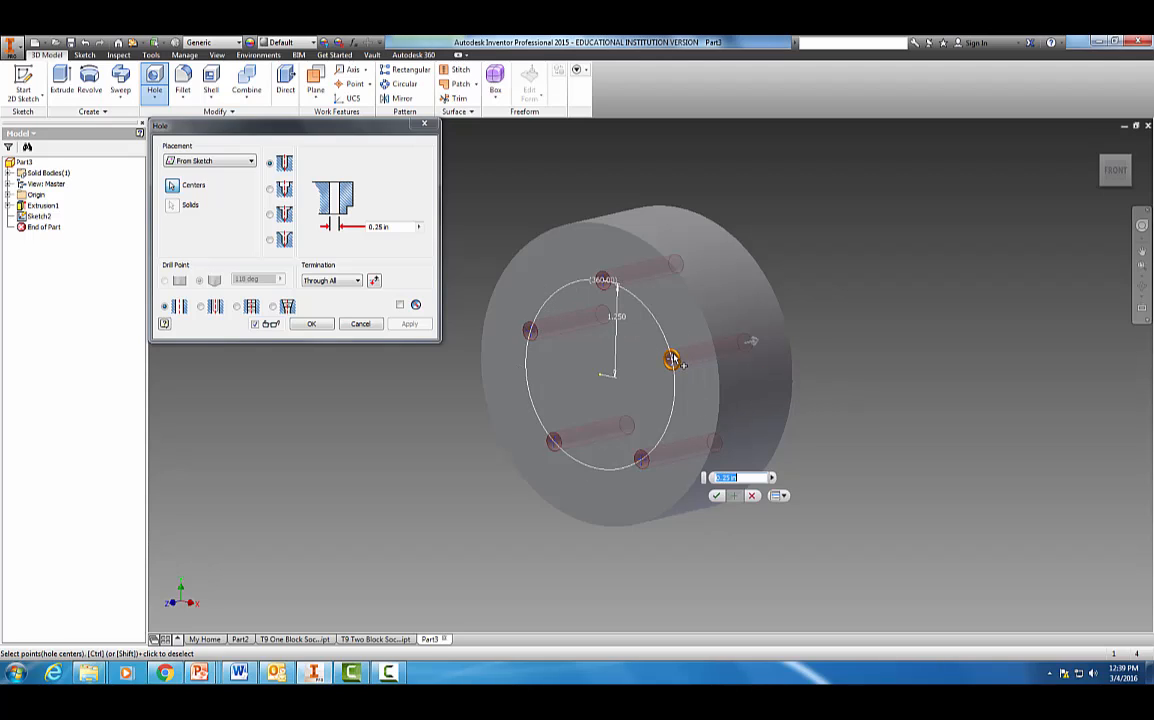
ctrl+click(643, 461)
ctrl+click(554, 441)
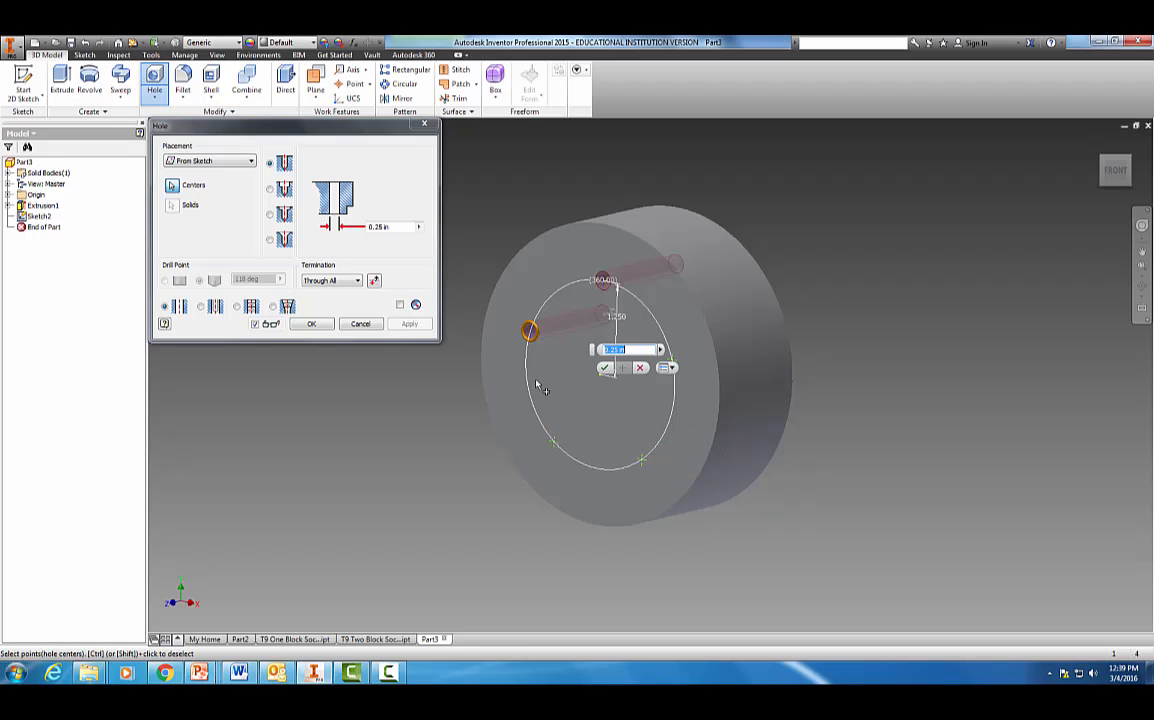
ctrl+click(531, 333)
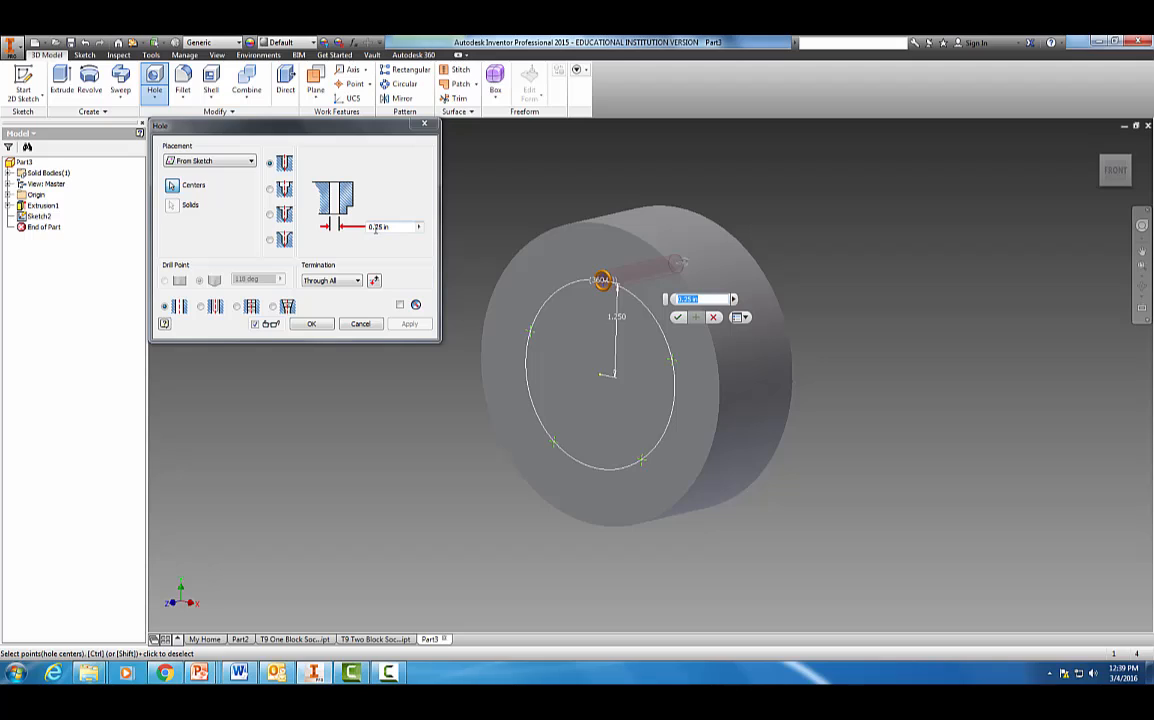
click(313, 325)
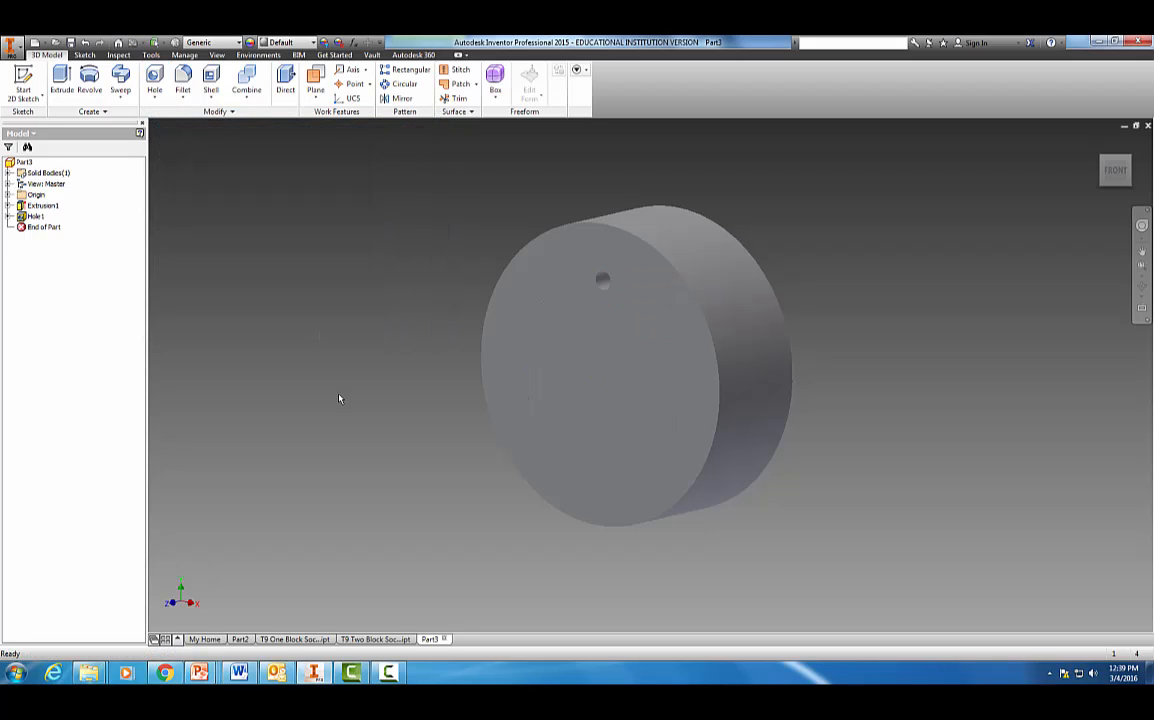
mouse_move(343, 397)
shift+middle_down()
mouse_move(410, 388)
mouse_move(343, 404)
shift+middle_up()
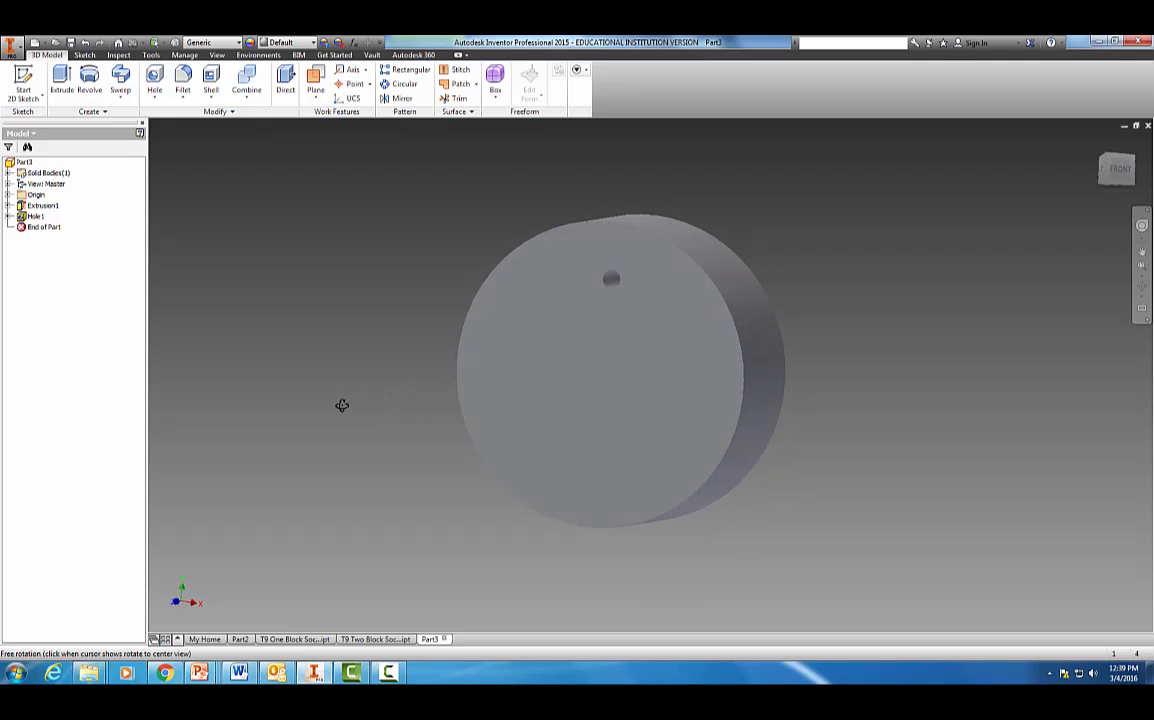
click(1122, 172)
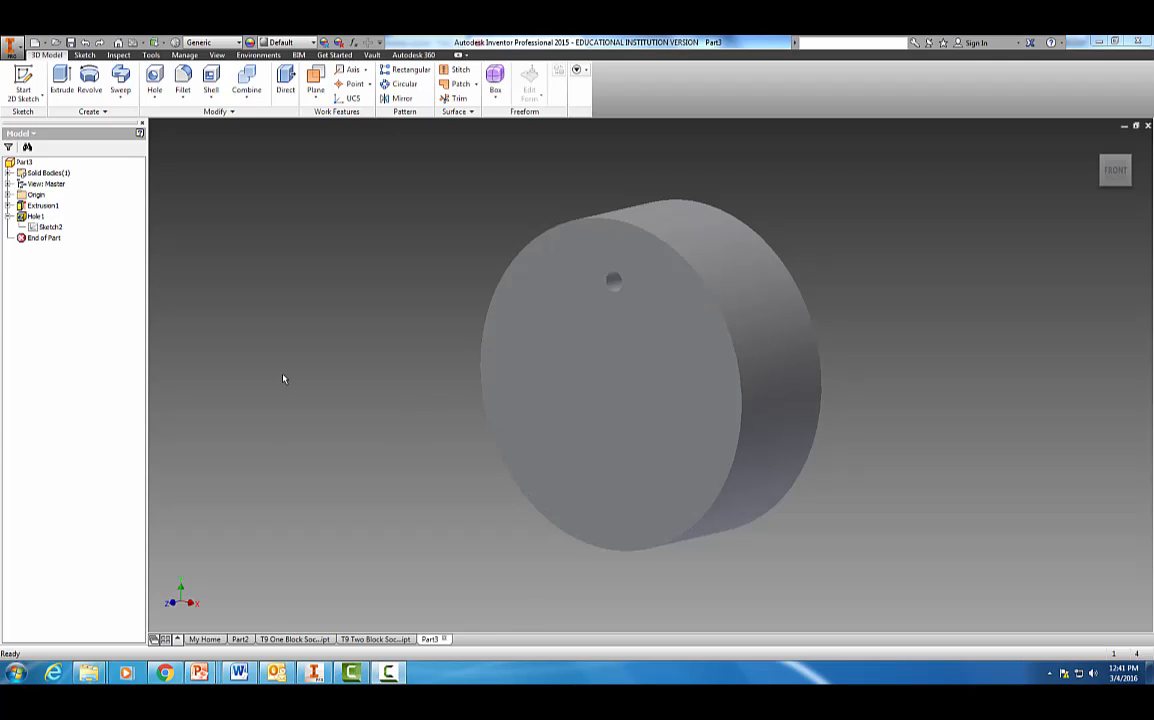
Share the sketch used by the 0.25 in hole so its pattern points remain available for other features
click(8, 216)
click(8, 216)
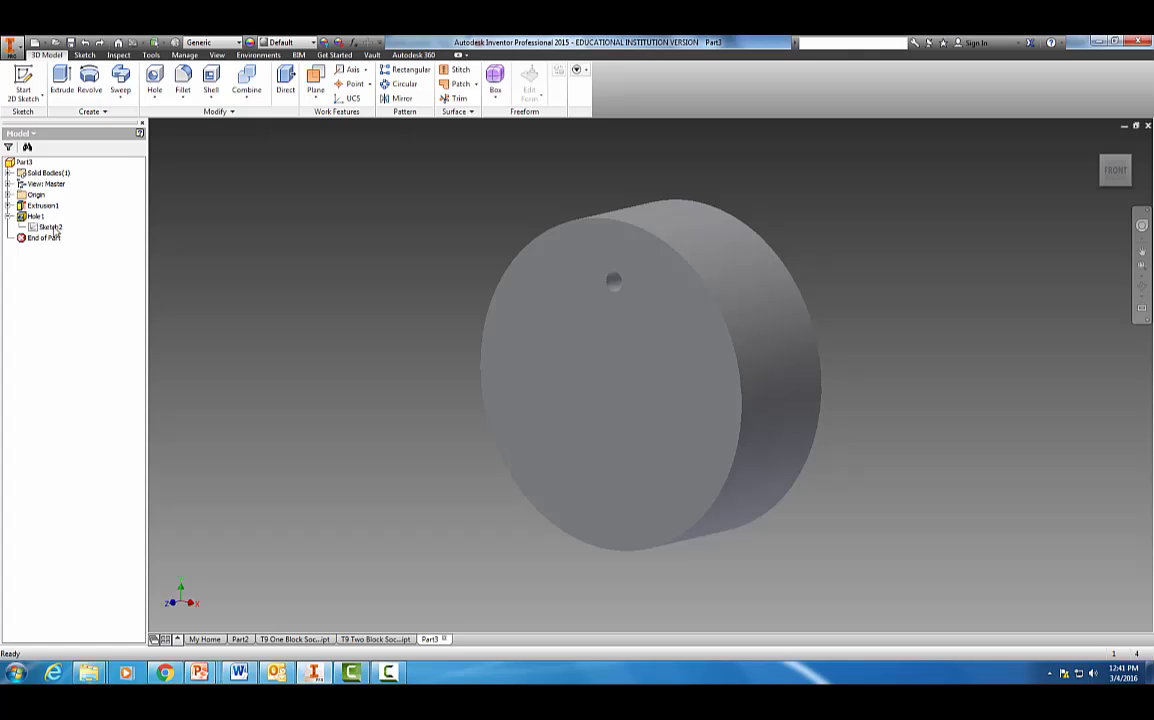
right_click(50, 230)
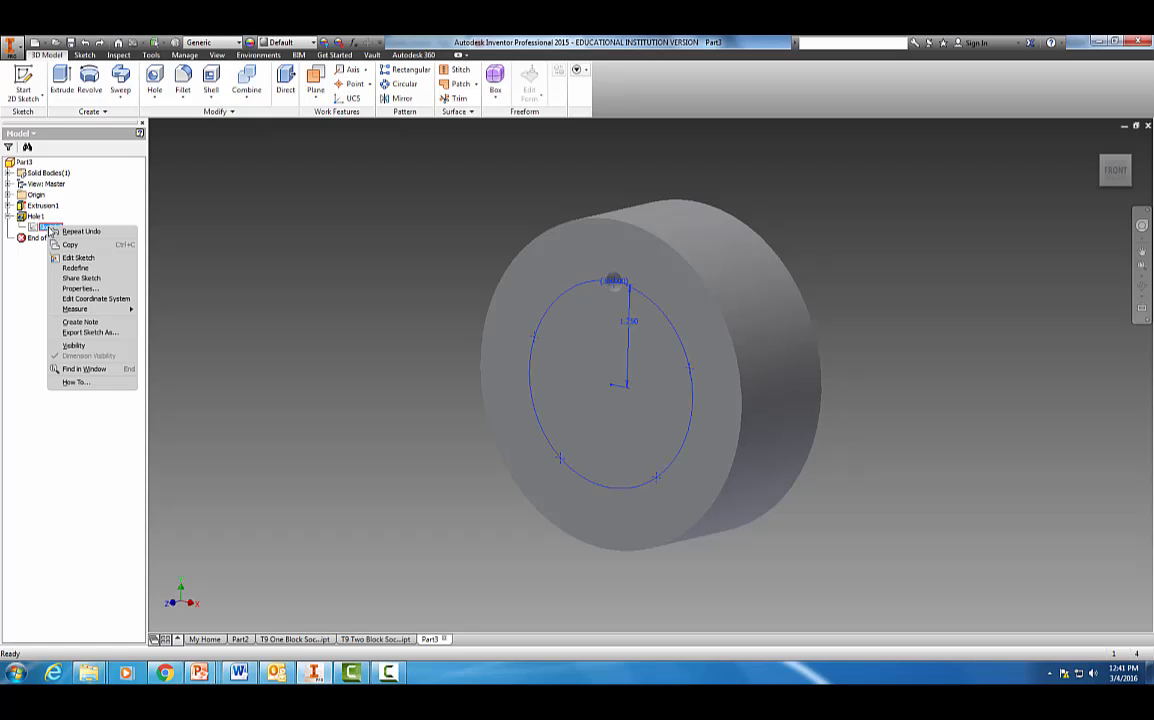
click(71, 279)
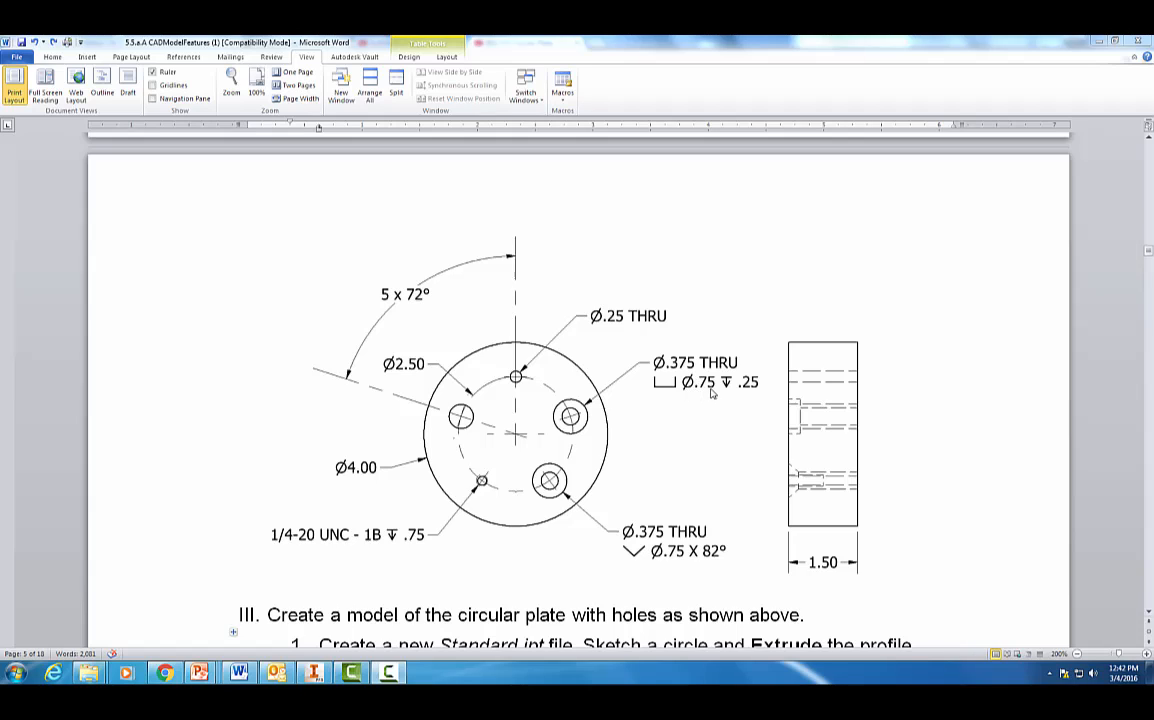
Switch back to Inventor and start a hole at only the upper-right pattern point, deselecting the other three centers
click(313, 672)
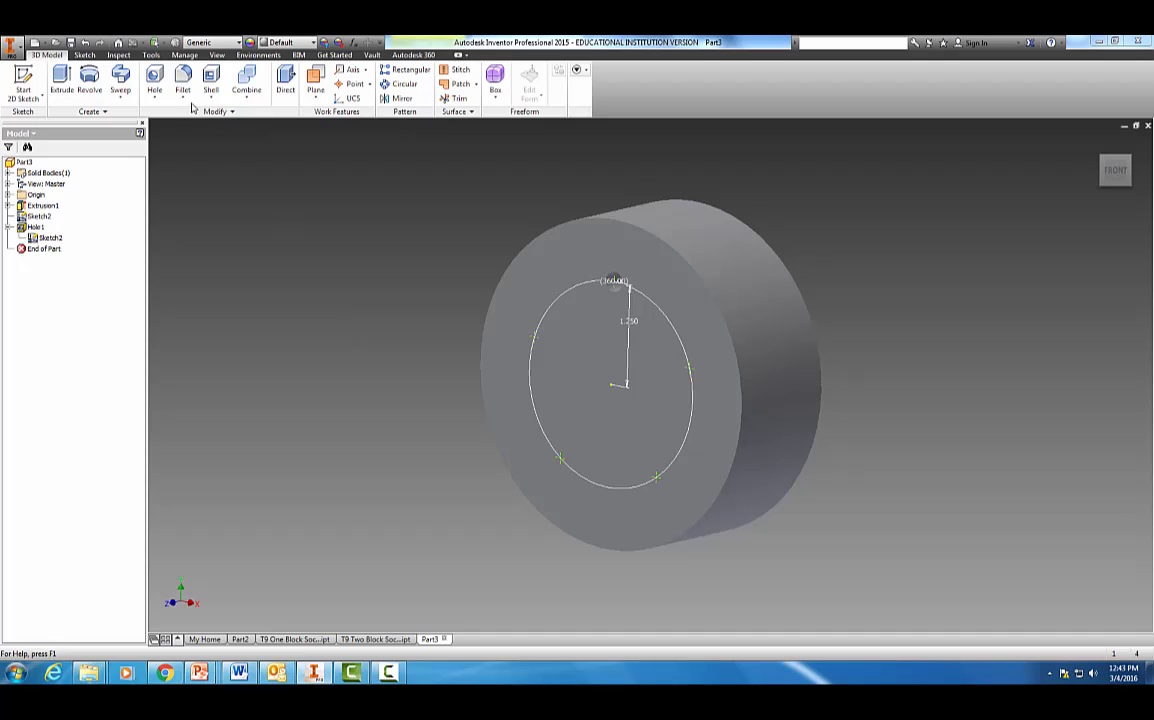
click(155, 80)
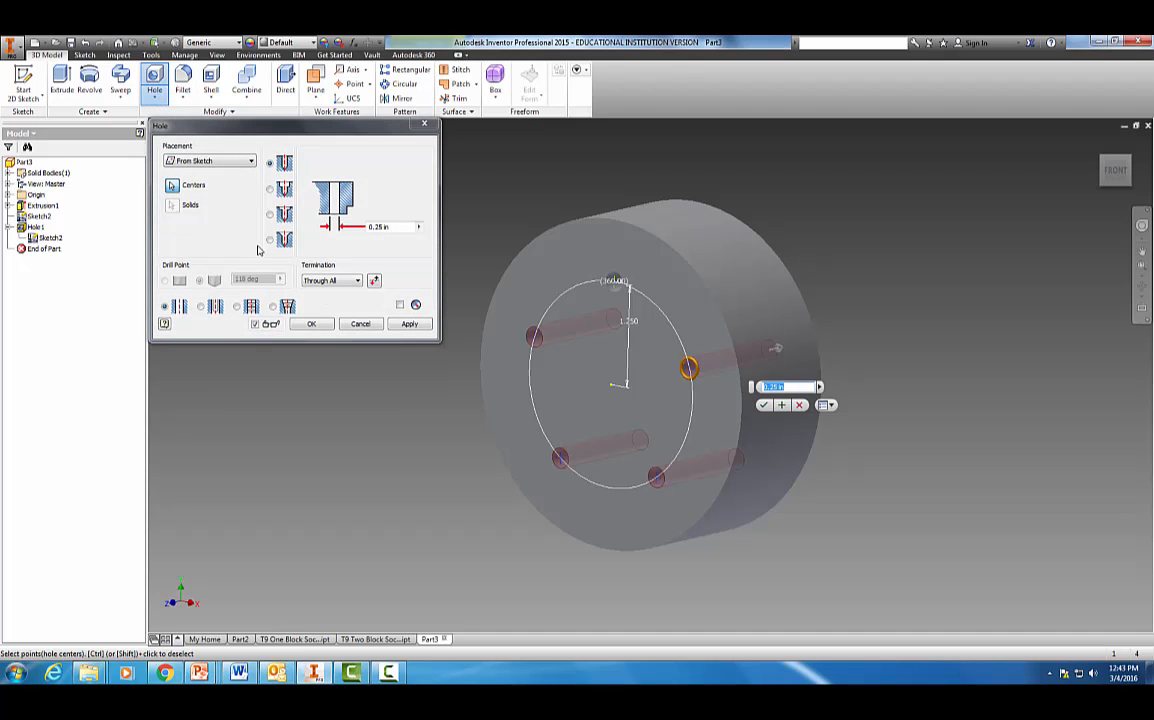
ctrl+click(655, 477)
ctrl+click(560, 459)
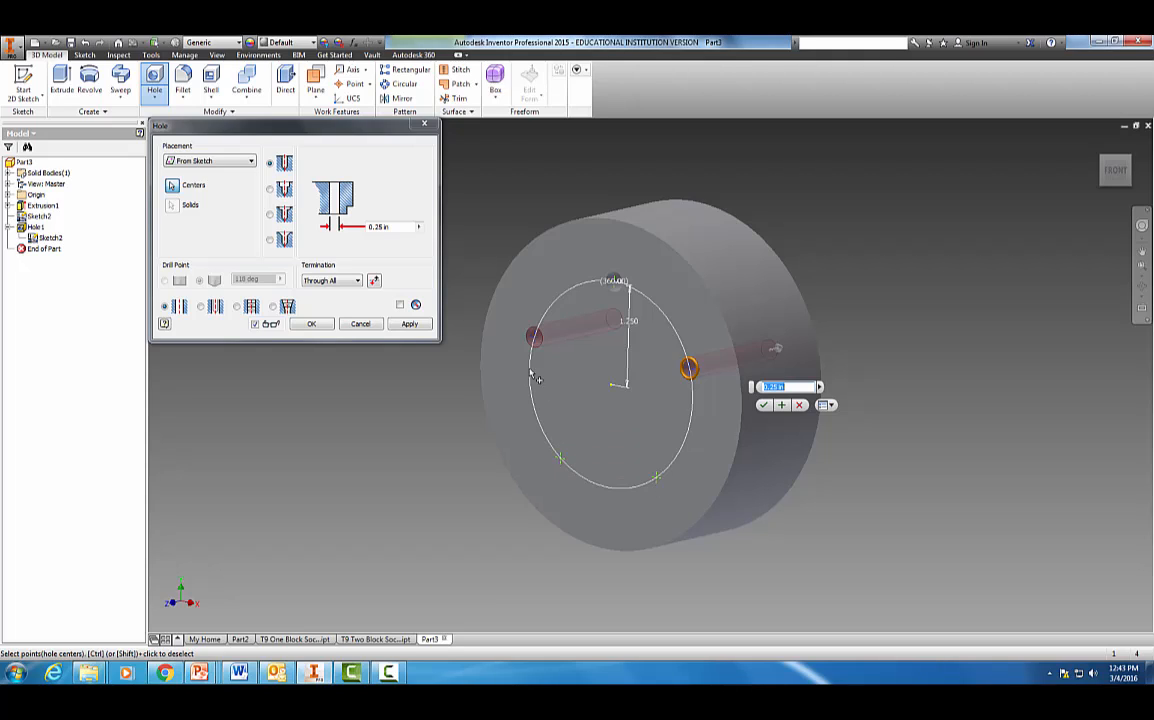
ctrl+click(535, 338)
Create a through-all counterbore hole with 0.75 in counterbore diameter, 0.25 in counterbore depth and 0.375 in hole diameter, and leave the Hole command
click(270, 190)
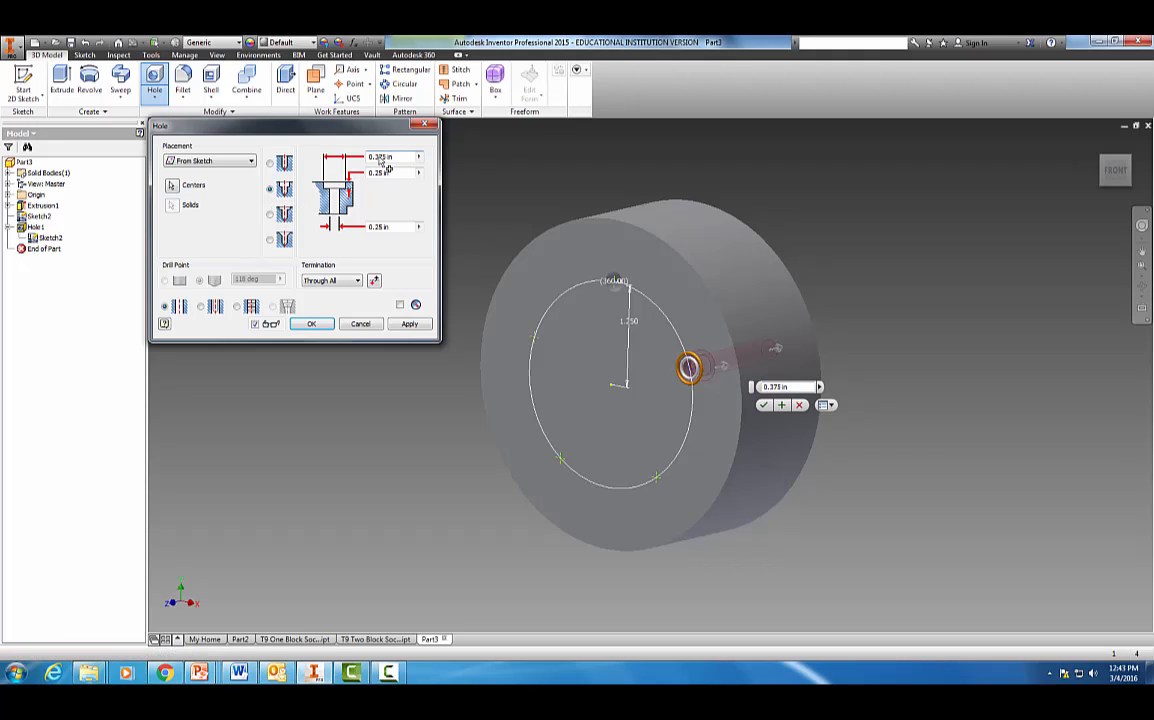
click(380, 159)
key(BackSpace)
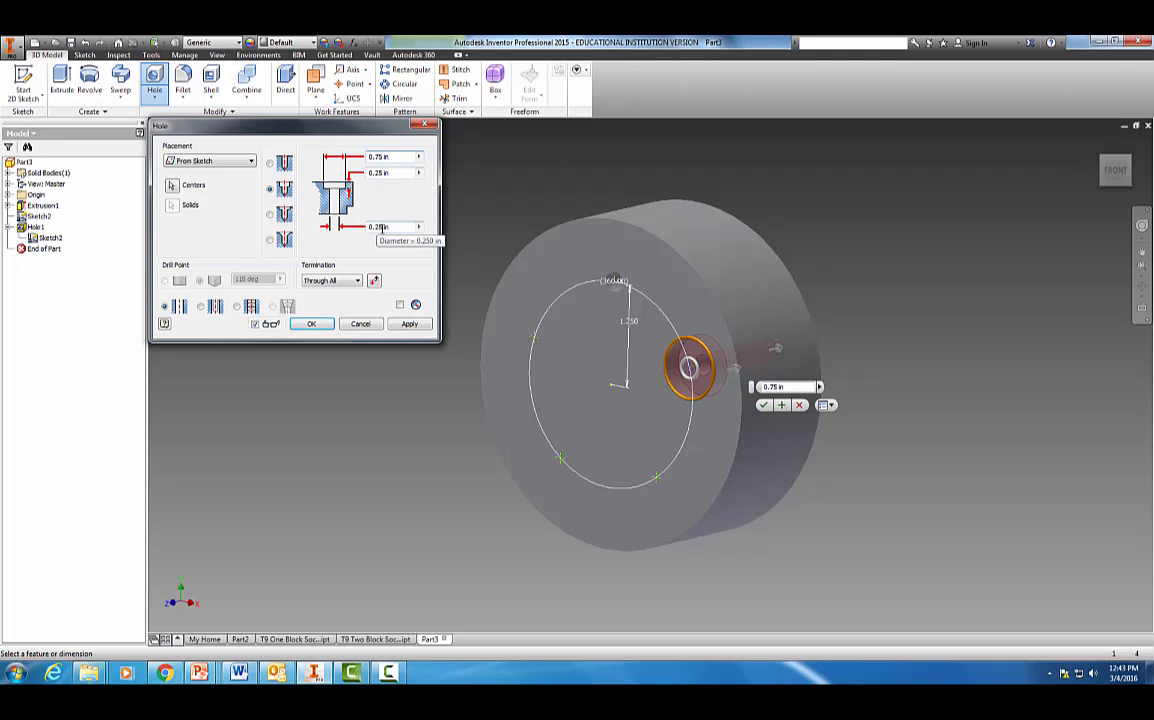
double_click(377, 230)
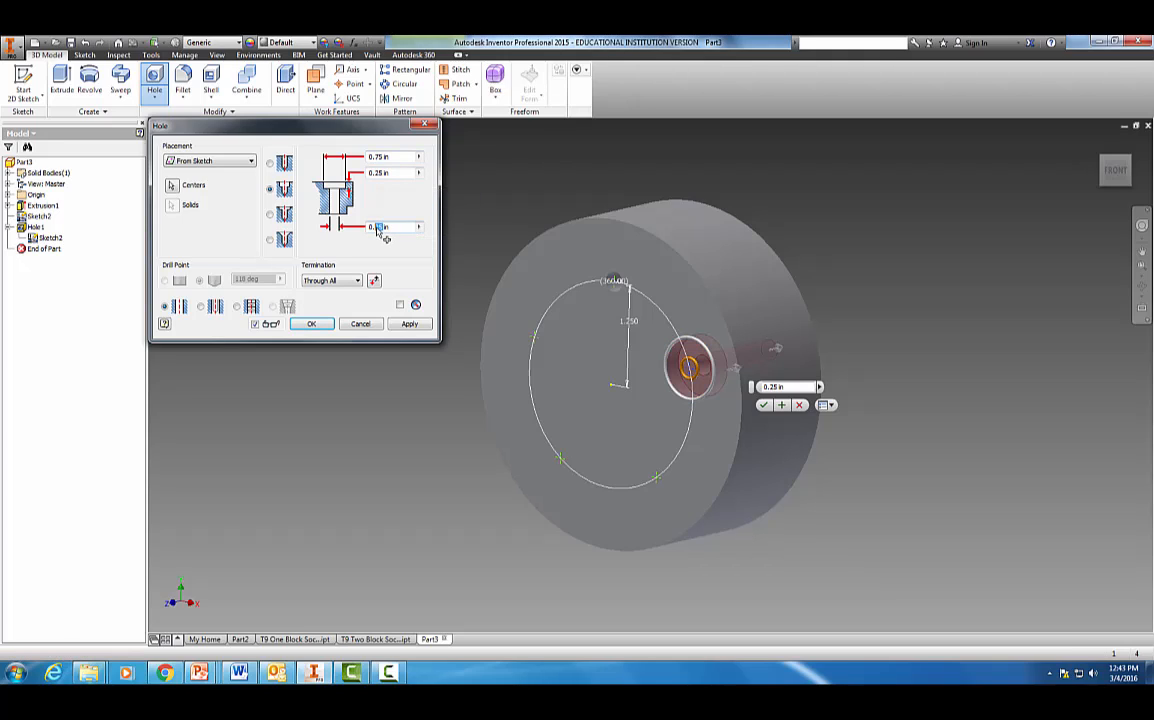
text(375)
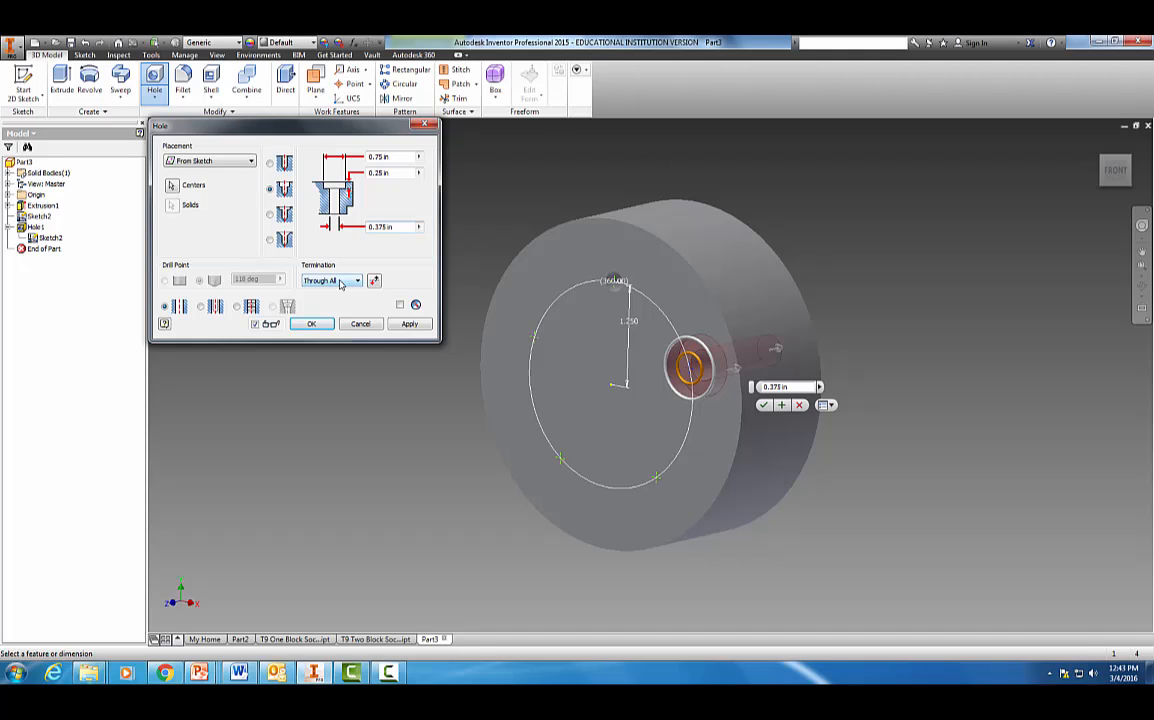
click(404, 324)
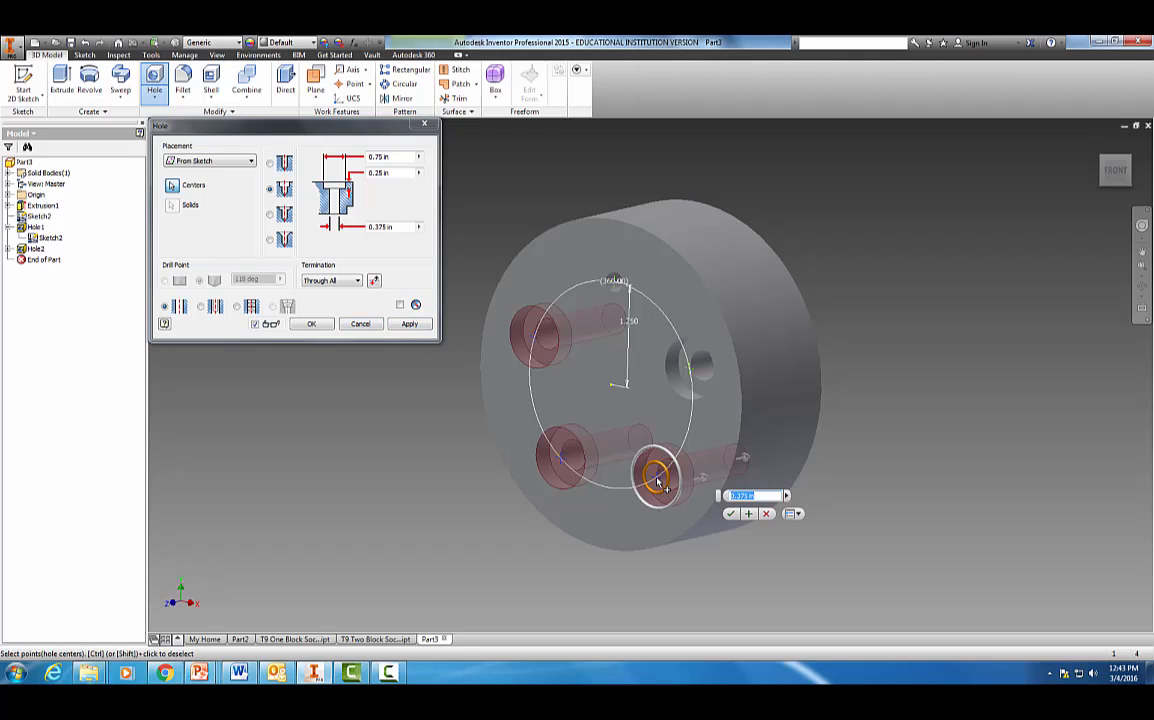
click(559, 458)
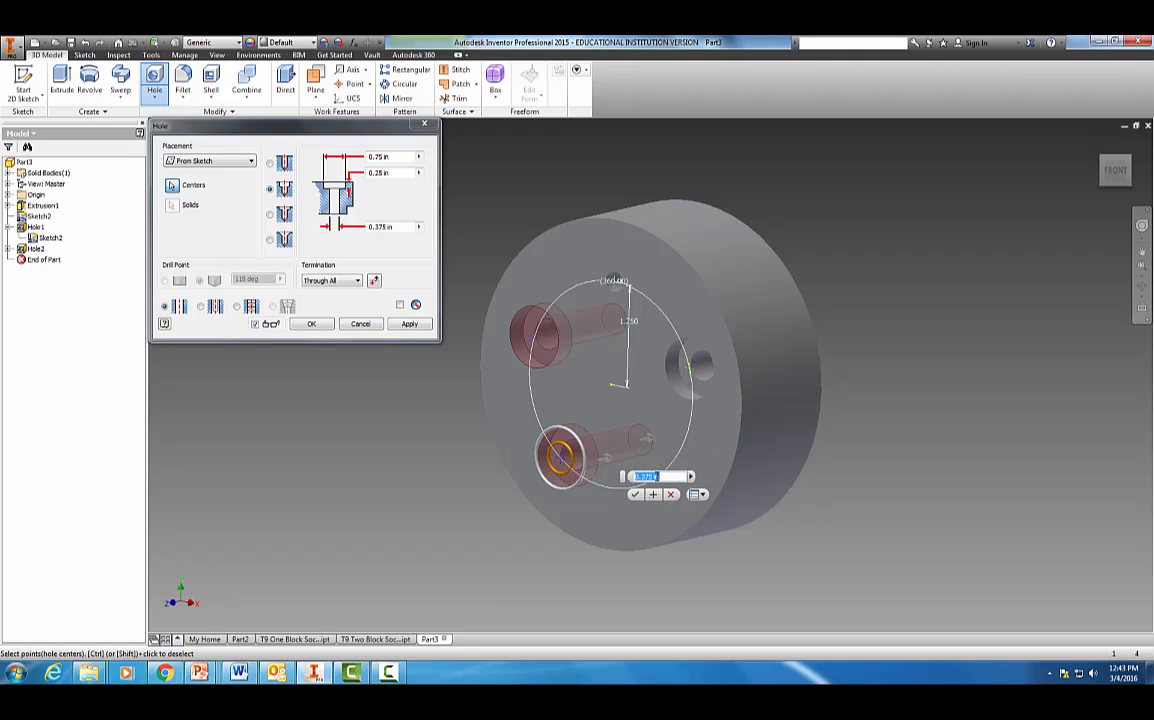
ctrl+click(561, 459)
ctrl+click(521, 343)
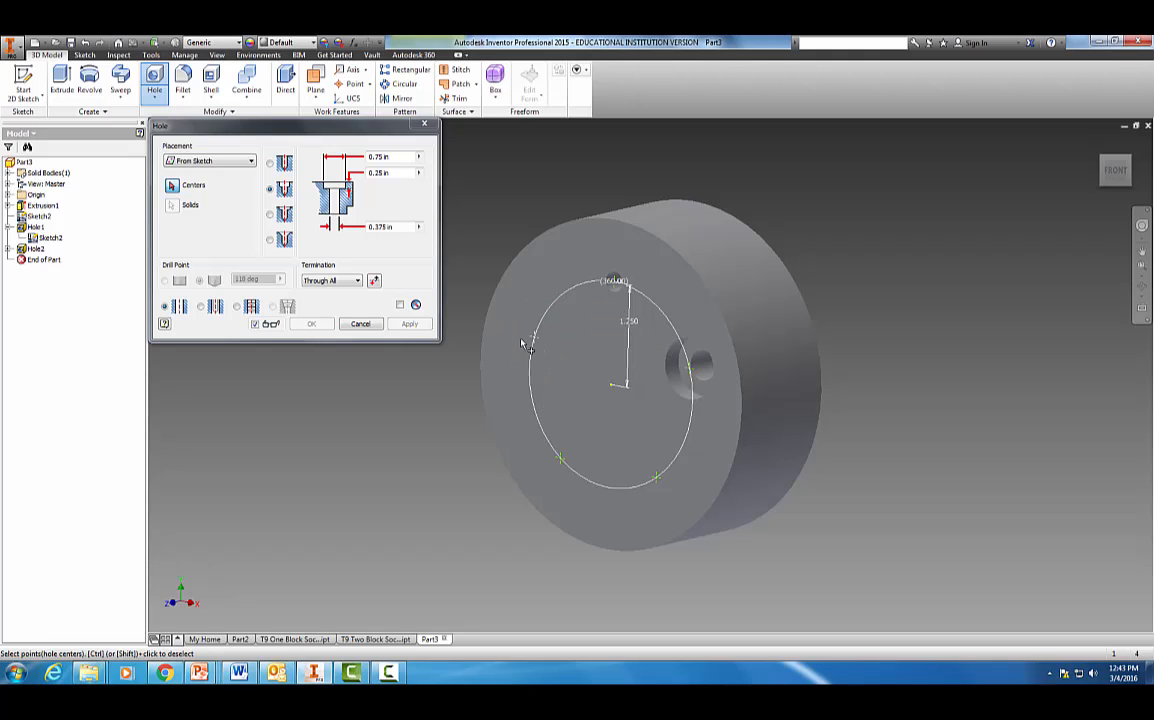
click(358, 324)
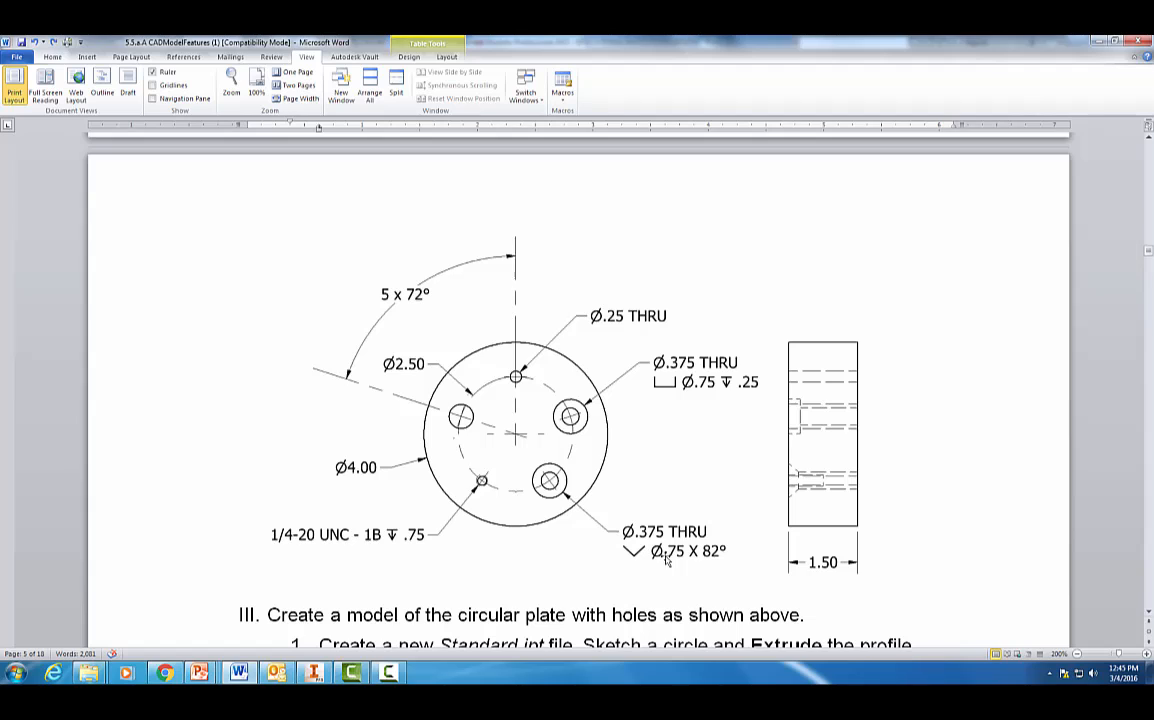
Return to Inventor and start a hole at only the lower-right pattern point, deselecting the two centers on the opposite side
click(314, 674)
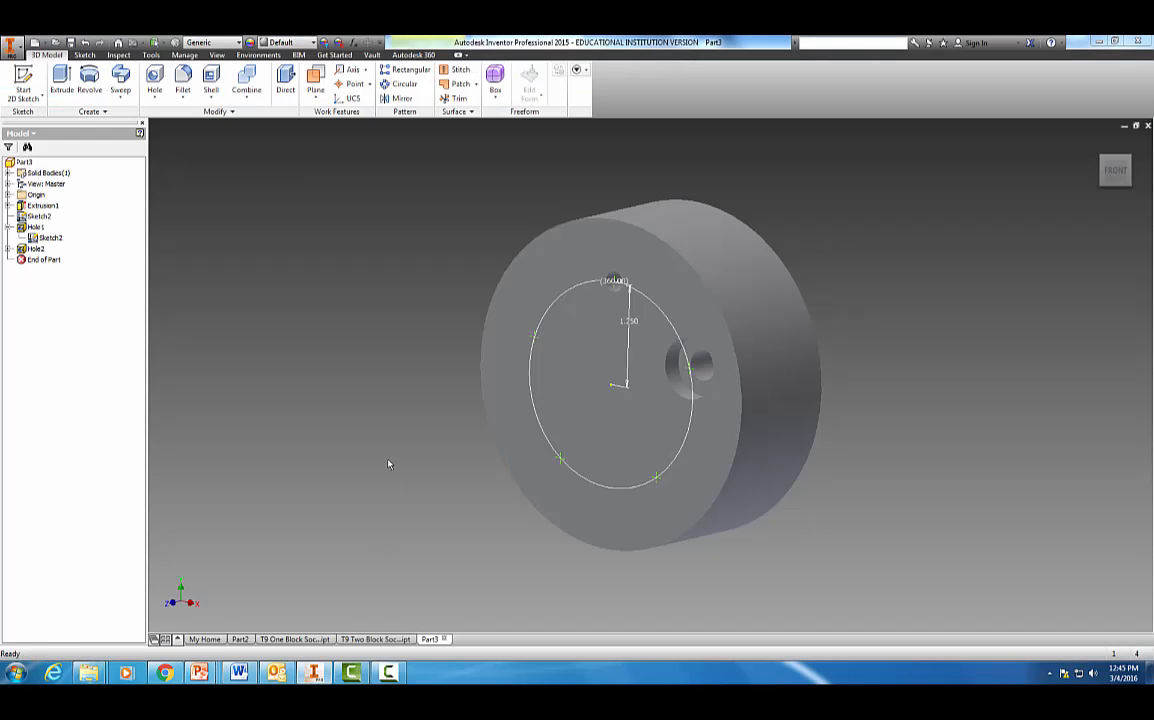
click(155, 81)
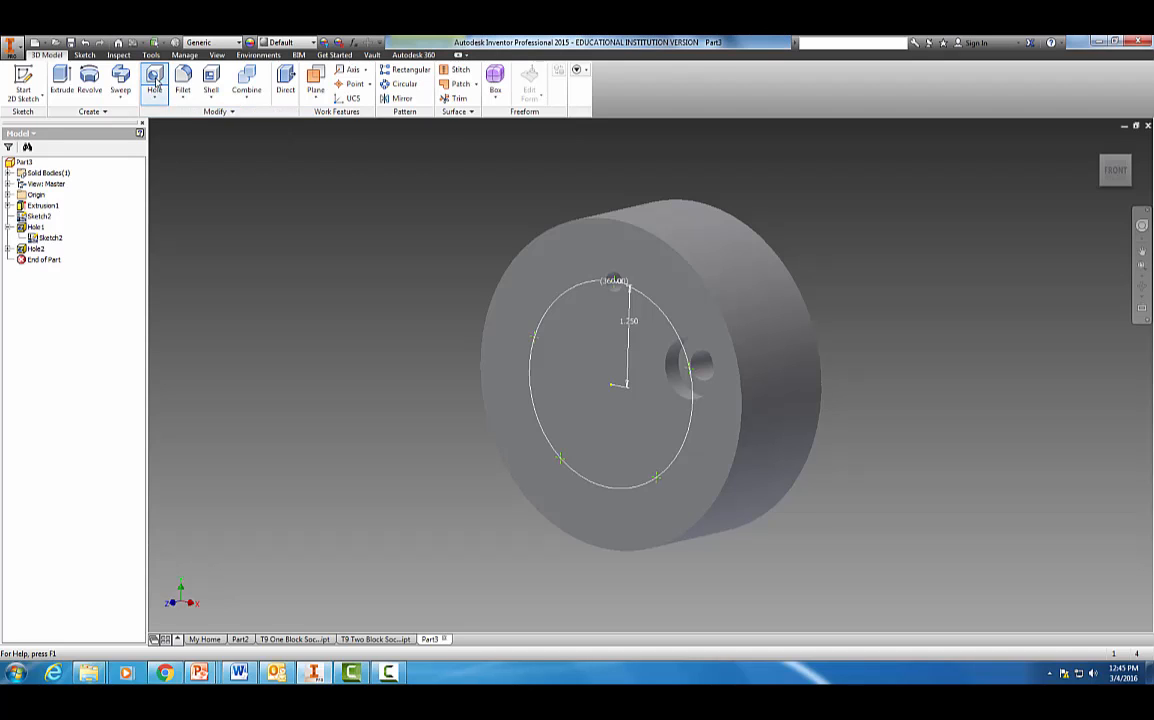
ctrl+click(537, 337)
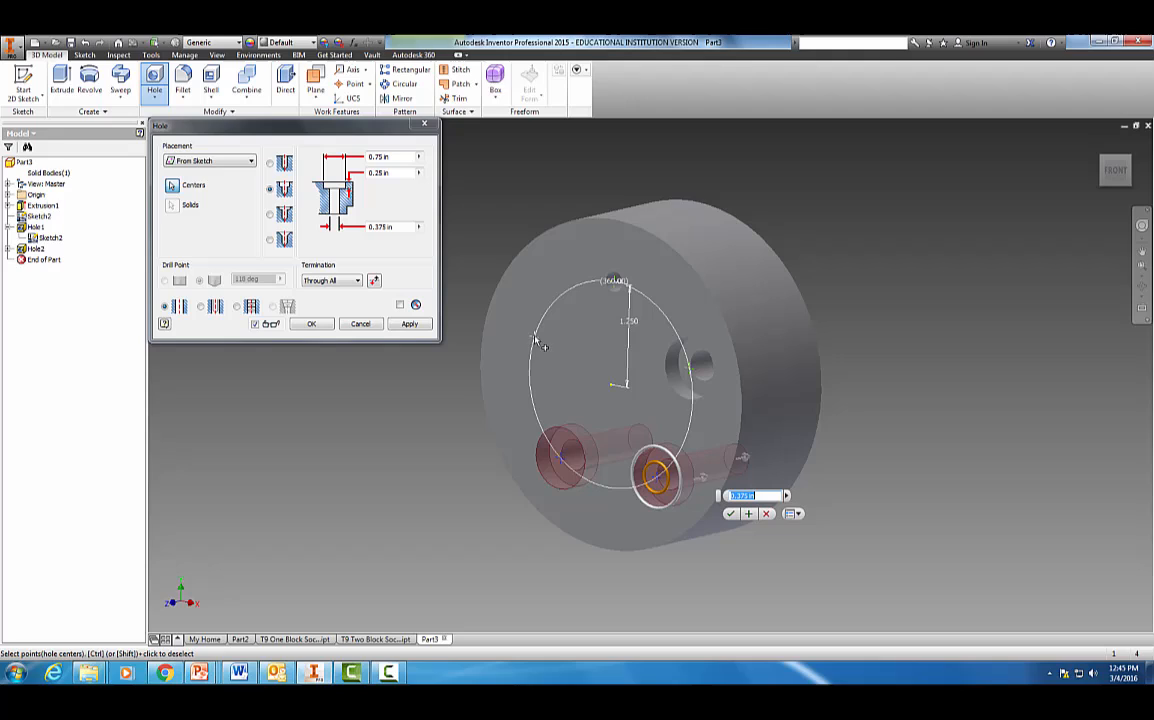
ctrl+click(562, 461)
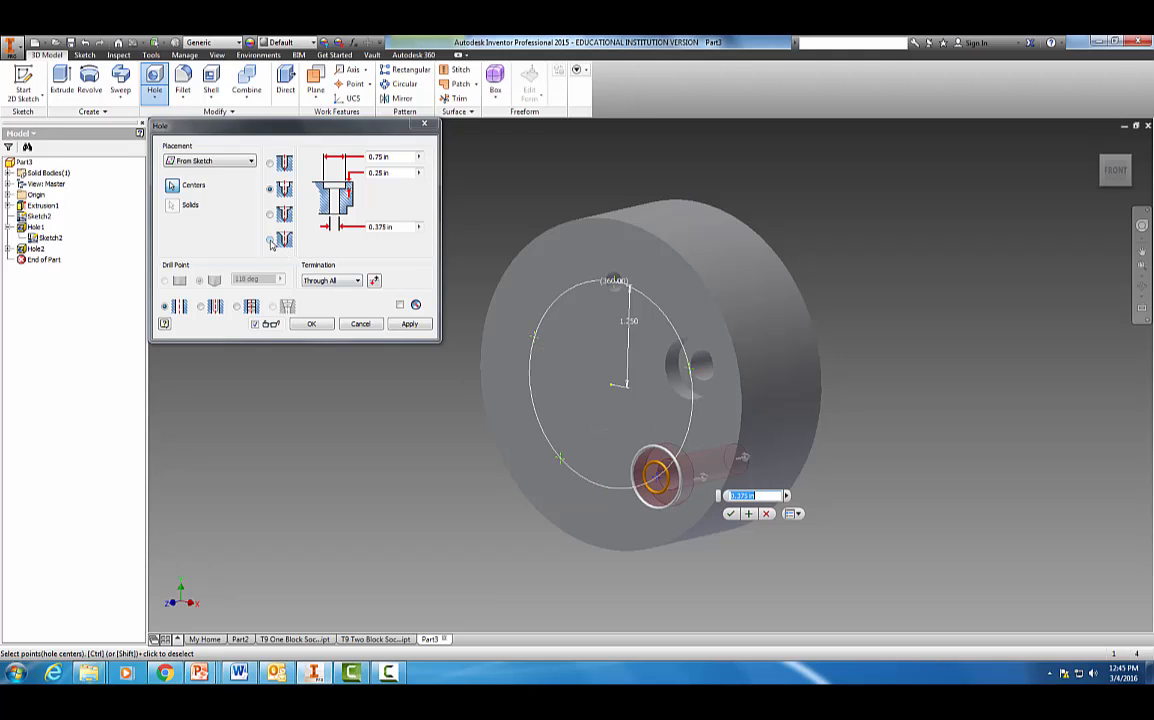
Create a through-all countersink hole with 0.75 in countersink diameter, 82 deg angle and 0.375 in hole diameter, and leave the Hole command
click(270, 240)
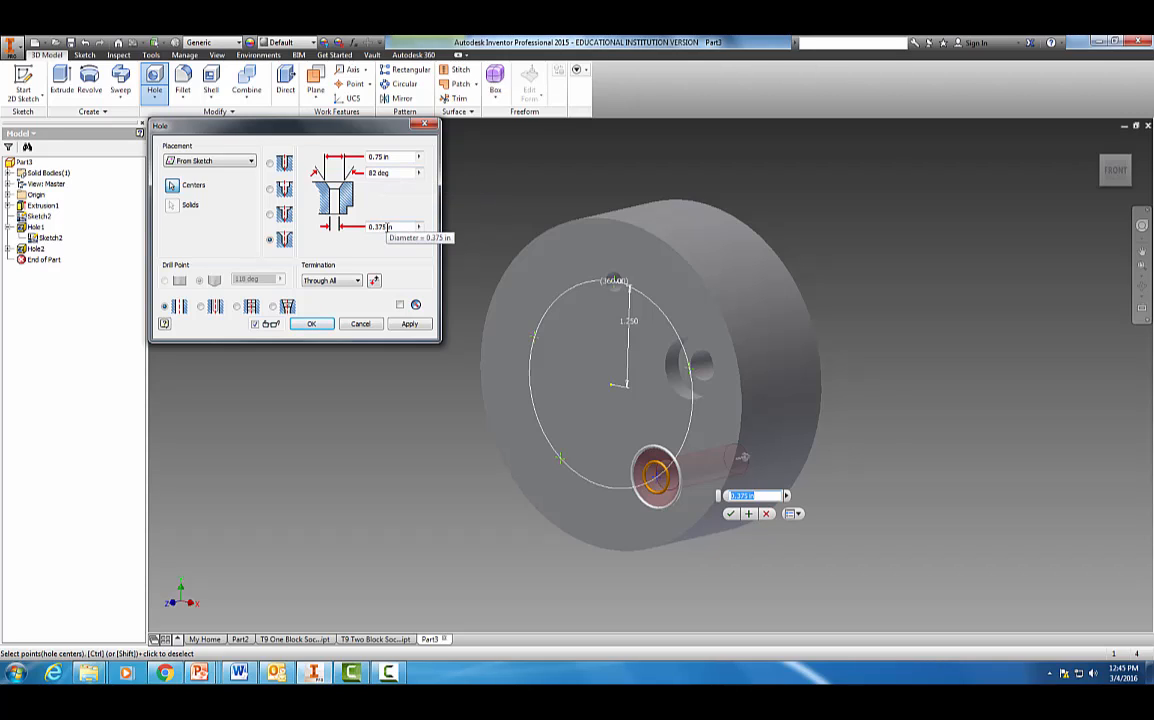
click(408, 325)
click(533, 336)
click(559, 457)
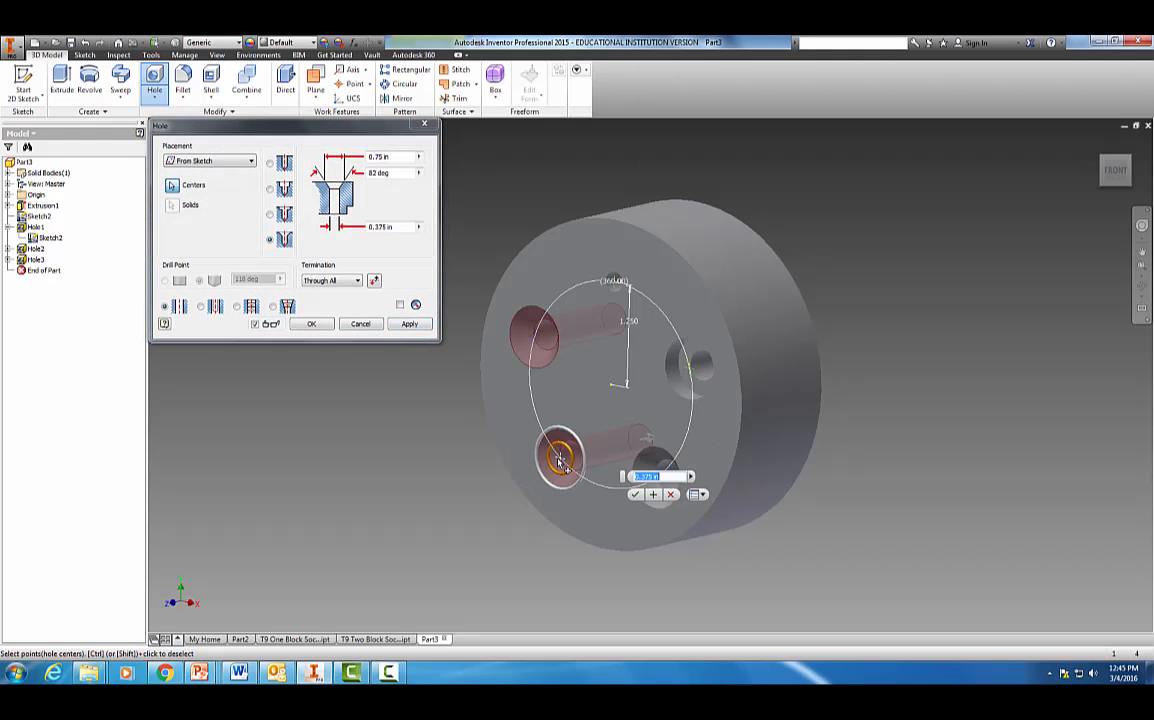
ctrl+click(559, 457)
ctrl+click(533, 336)
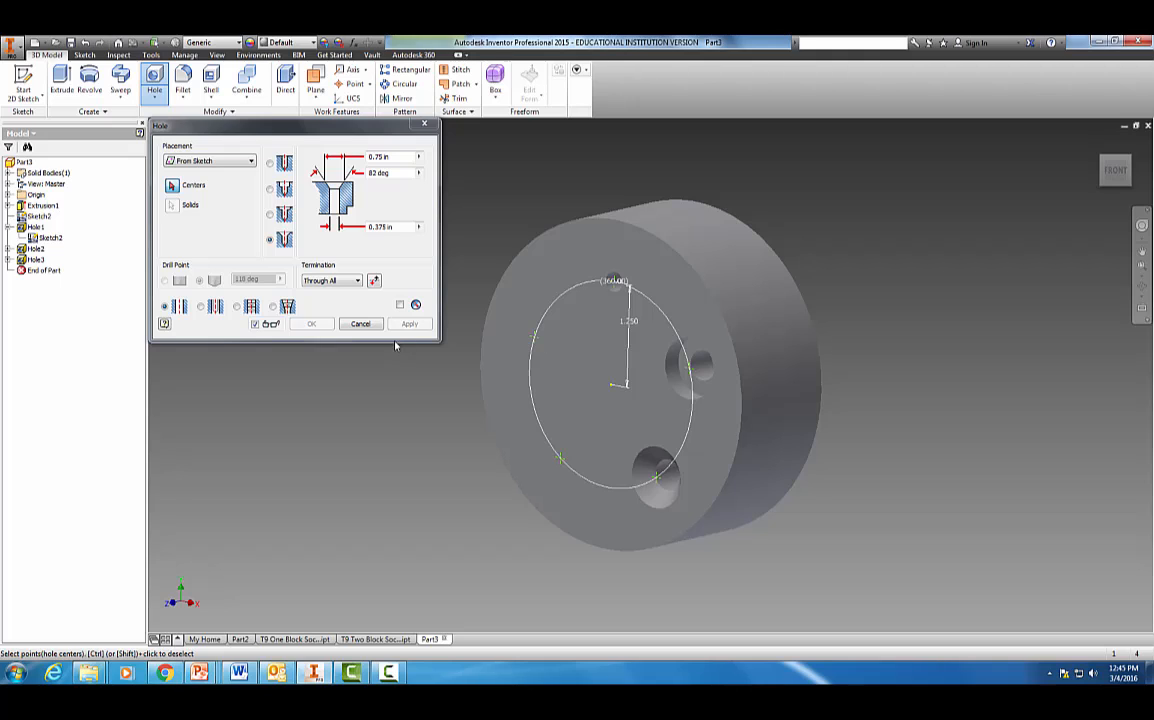
click(360, 324)
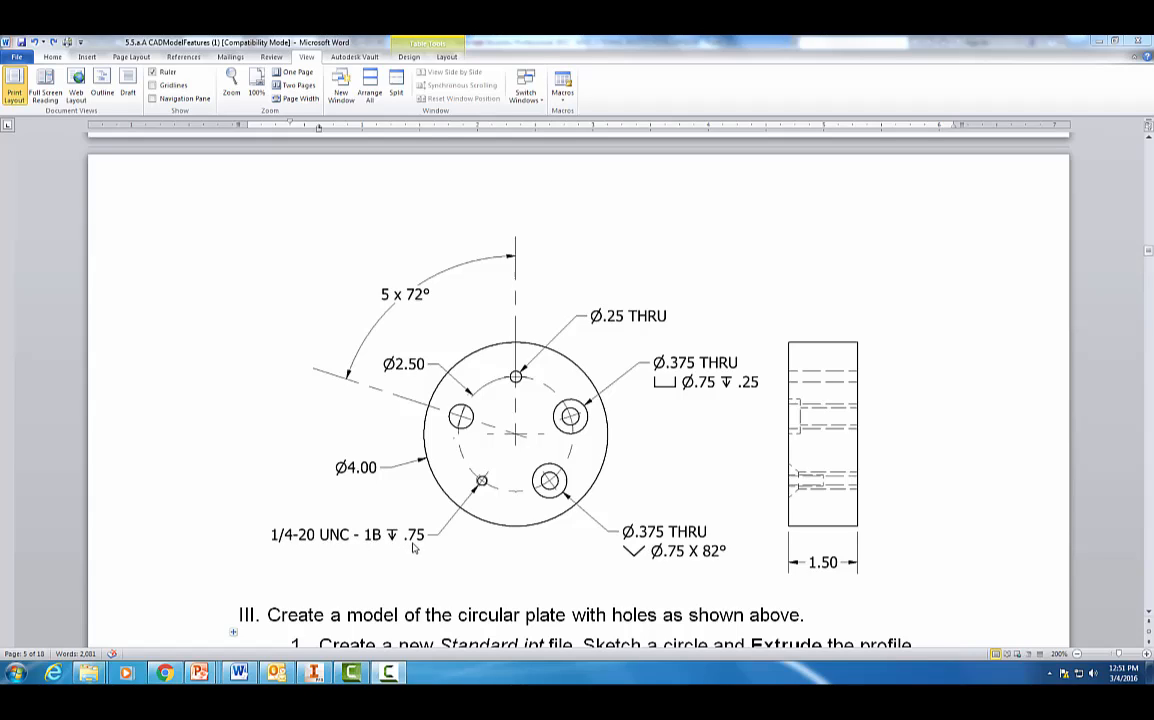
Return to Inventor and start a drilled hole at only the lower-left pattern point, deselecting the upper-left center
click(314, 674)
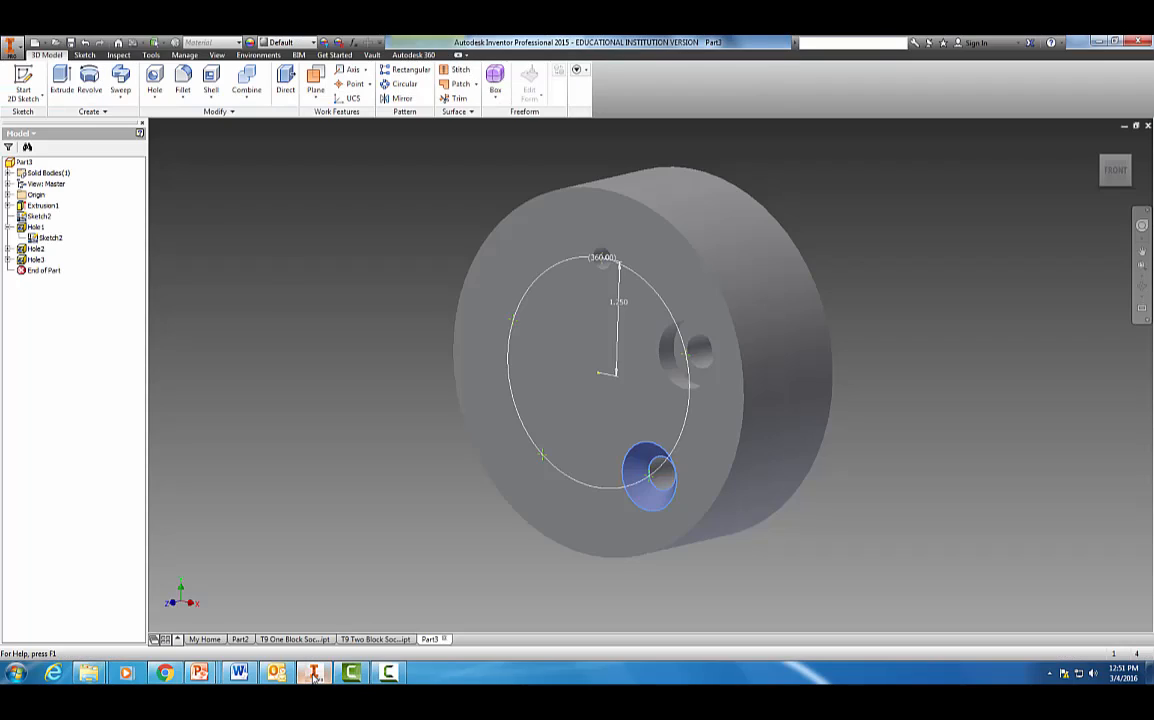
click(155, 80)
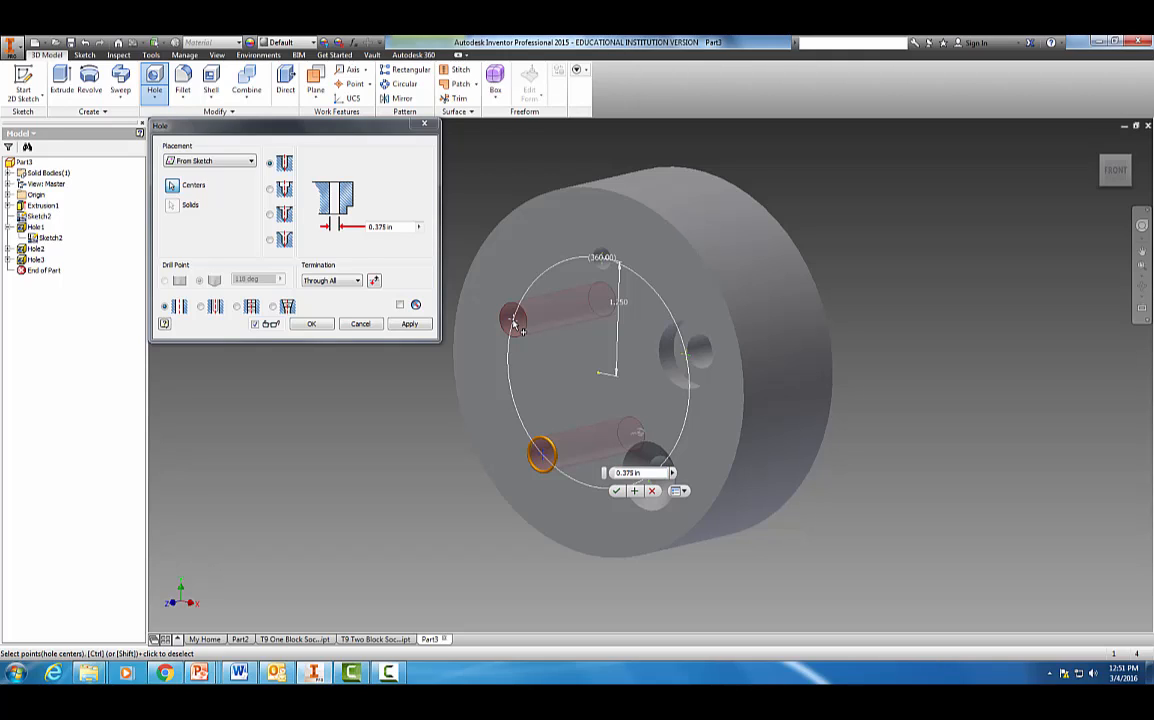
ctrl+click(513, 322)
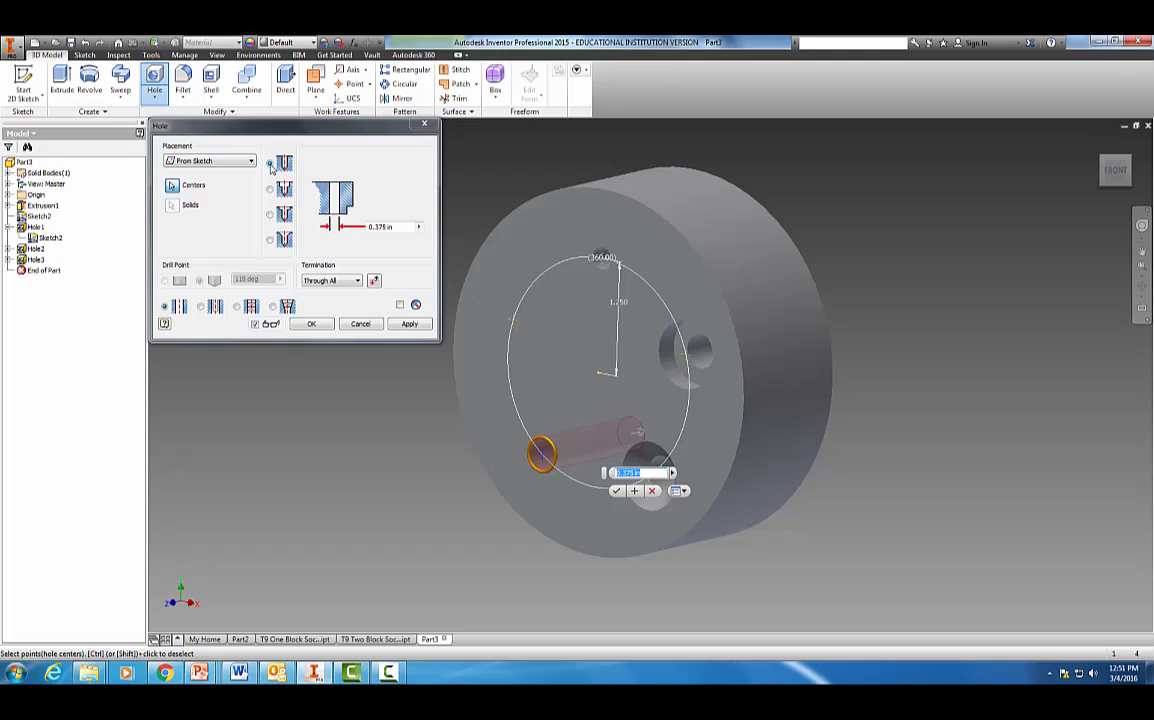
Set the drilled hole's diameter to 0.75 in and keep its termination as Through All
click(377, 226)
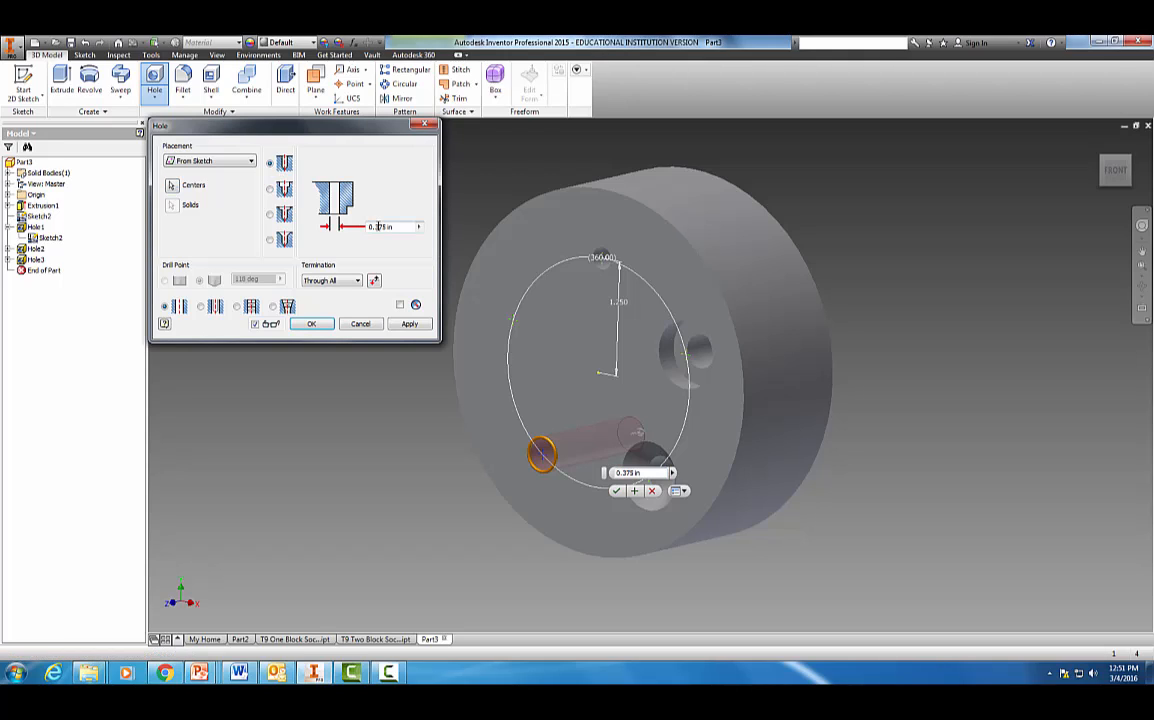
key(BackSpace)
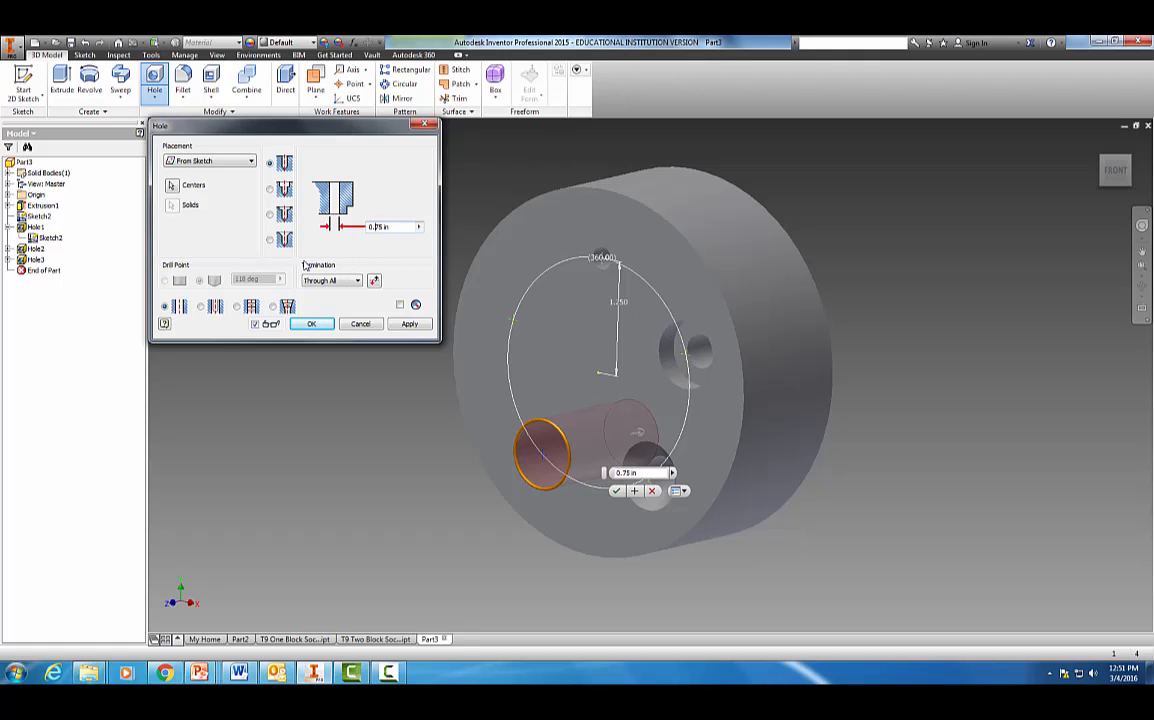
click(327, 281)
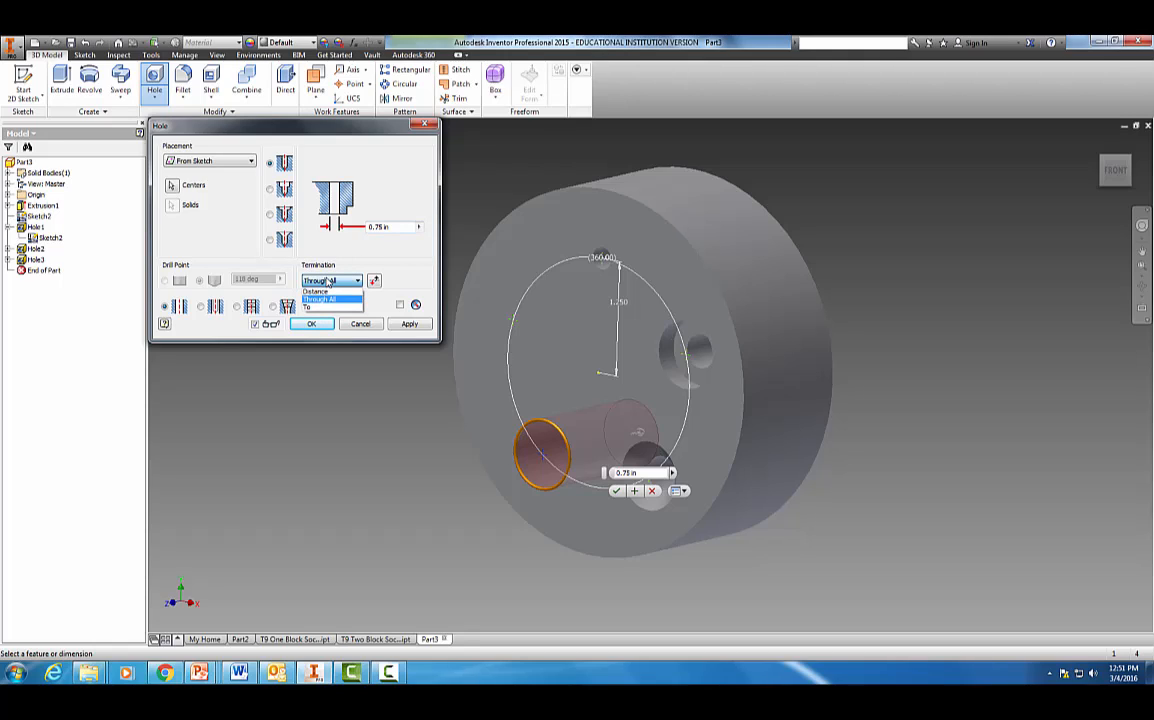
click(322, 299)
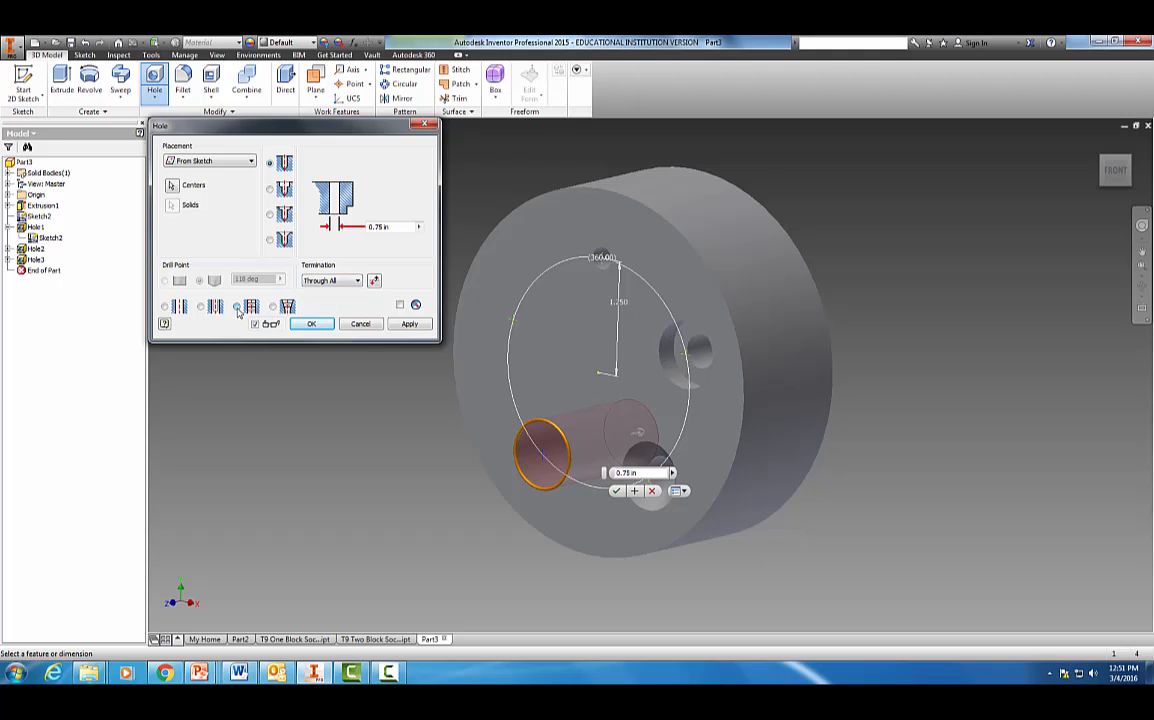
Create the hole as a through-all tapped hole with ANSI Unified threads, size 0.25, designation 1/4-20 UNC, class 1B and full thread depth
click(237, 306)
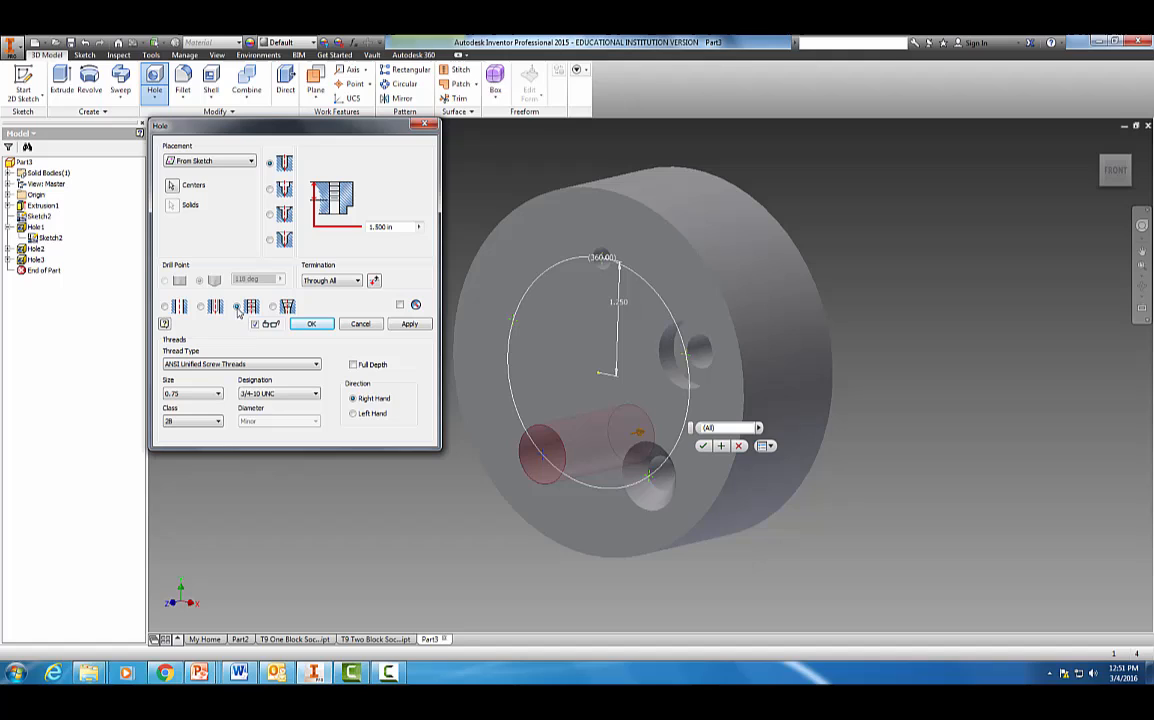
click(203, 396)
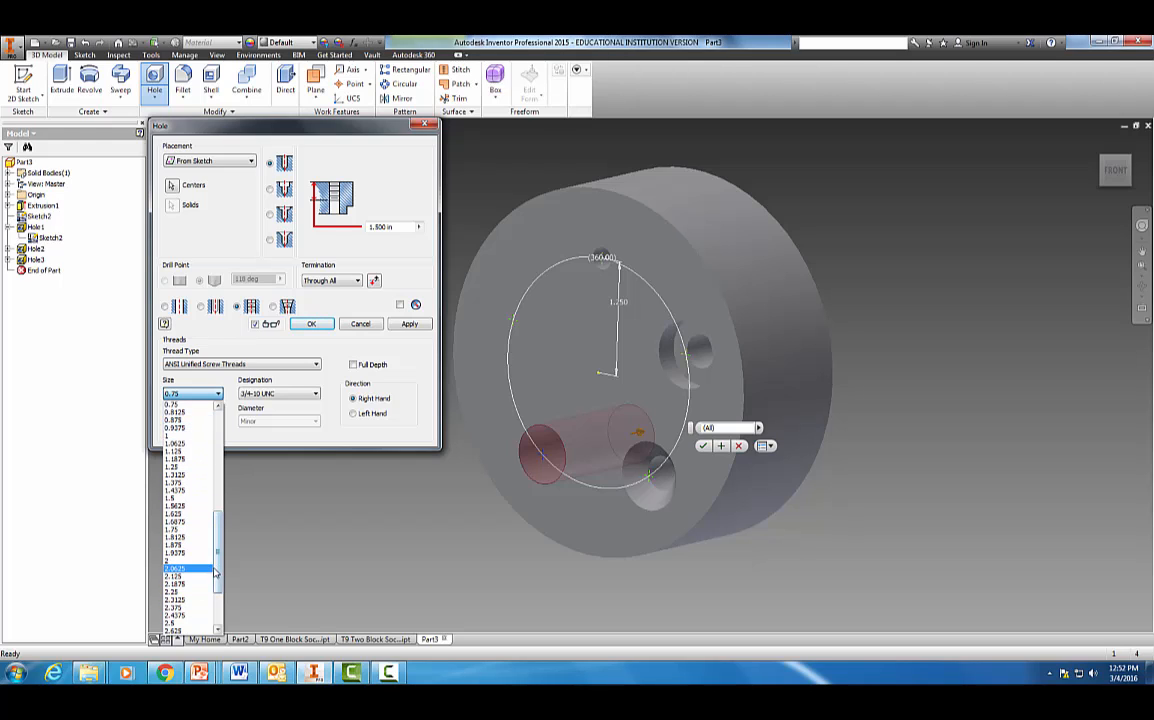
drag(215, 568, 232, 497)
click(178, 529)
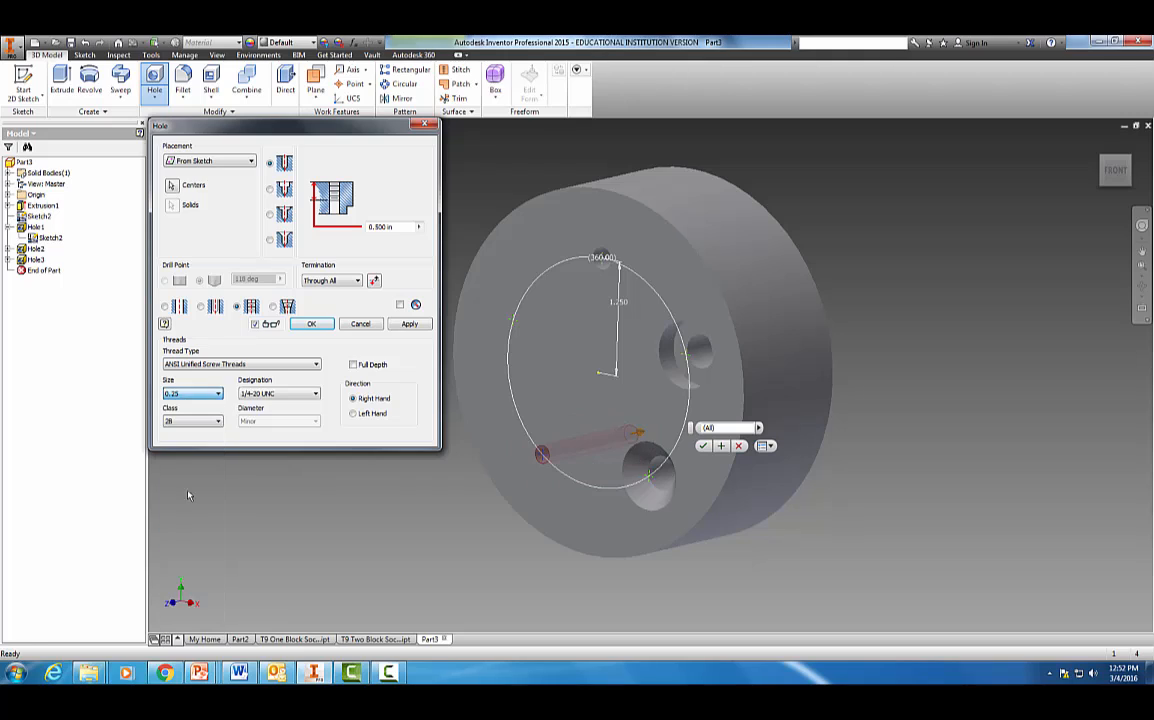
click(197, 424)
click(191, 450)
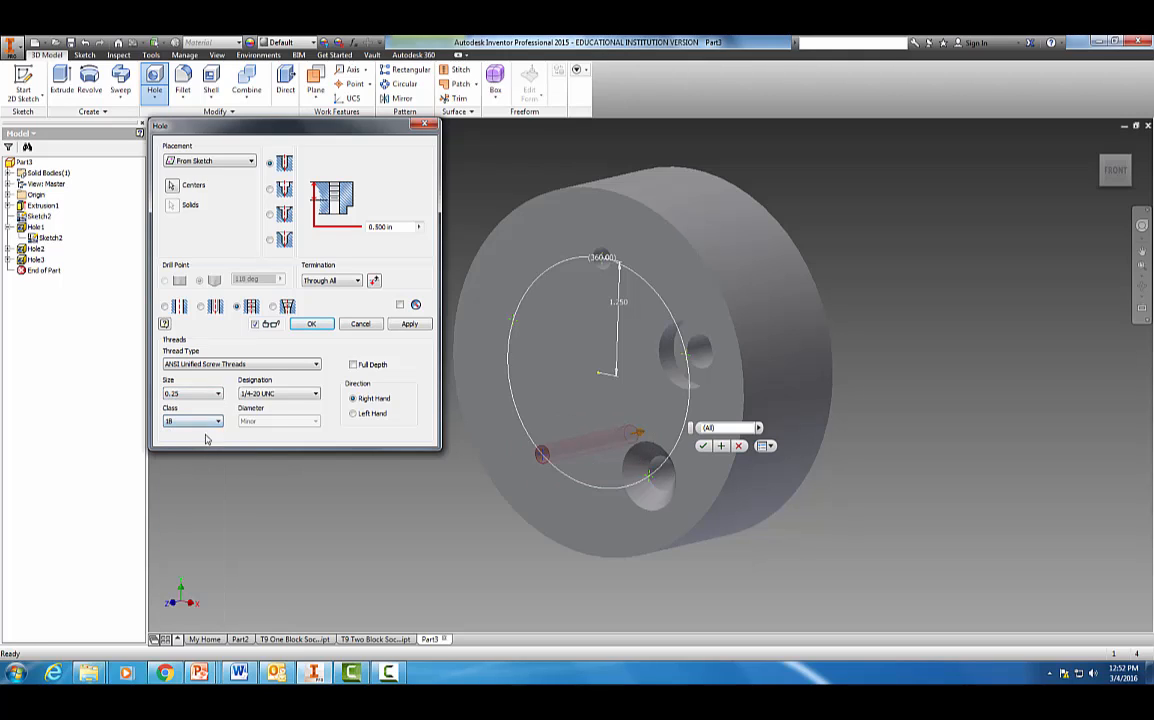
click(241, 396)
click(353, 366)
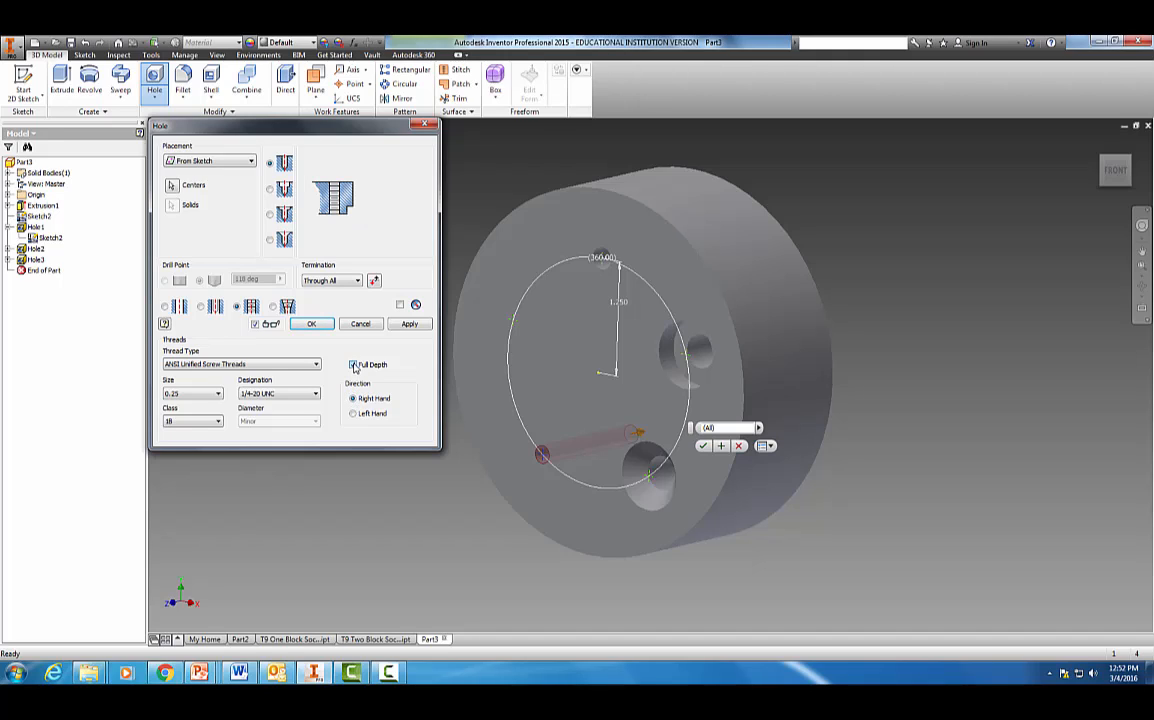
click(410, 325)
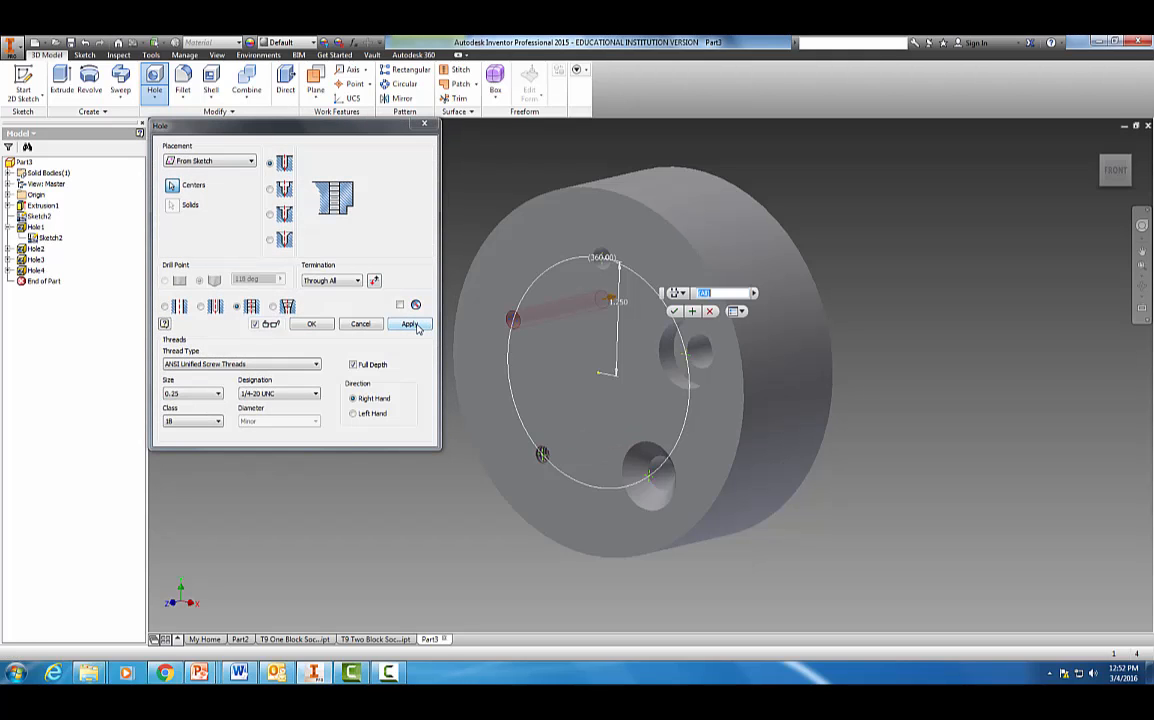
Deselect the upper-left pattern center and leave the Hole command
ctrl+click(513, 320)
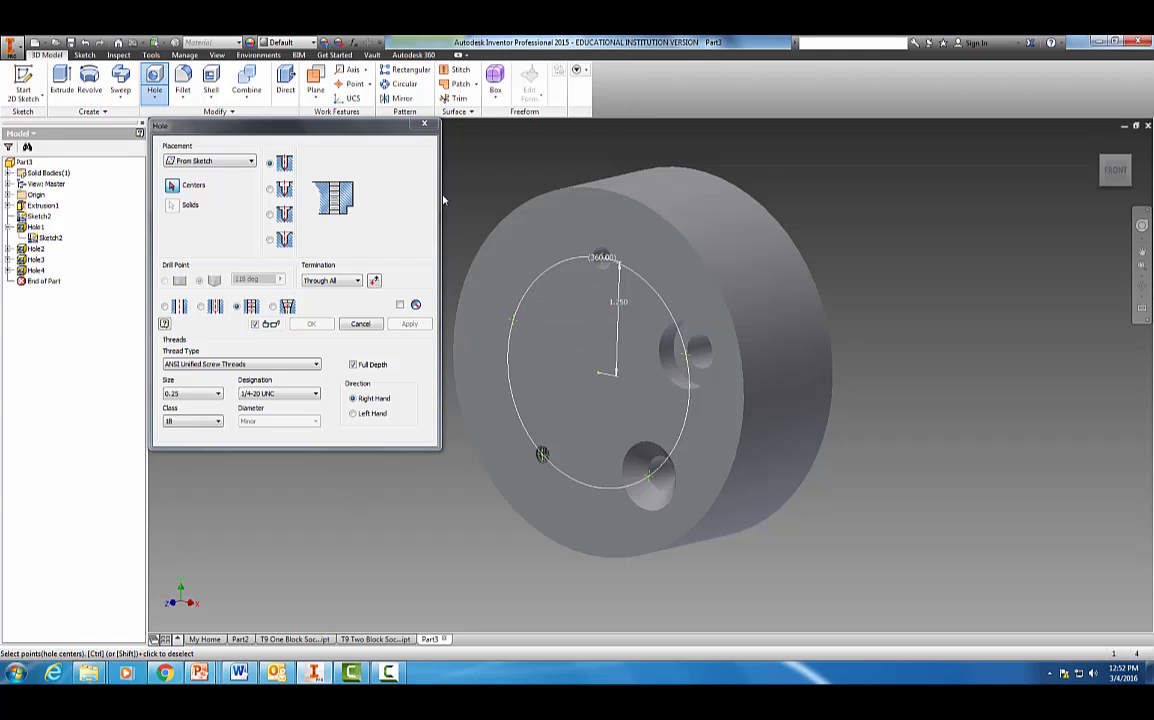
click(424, 123)
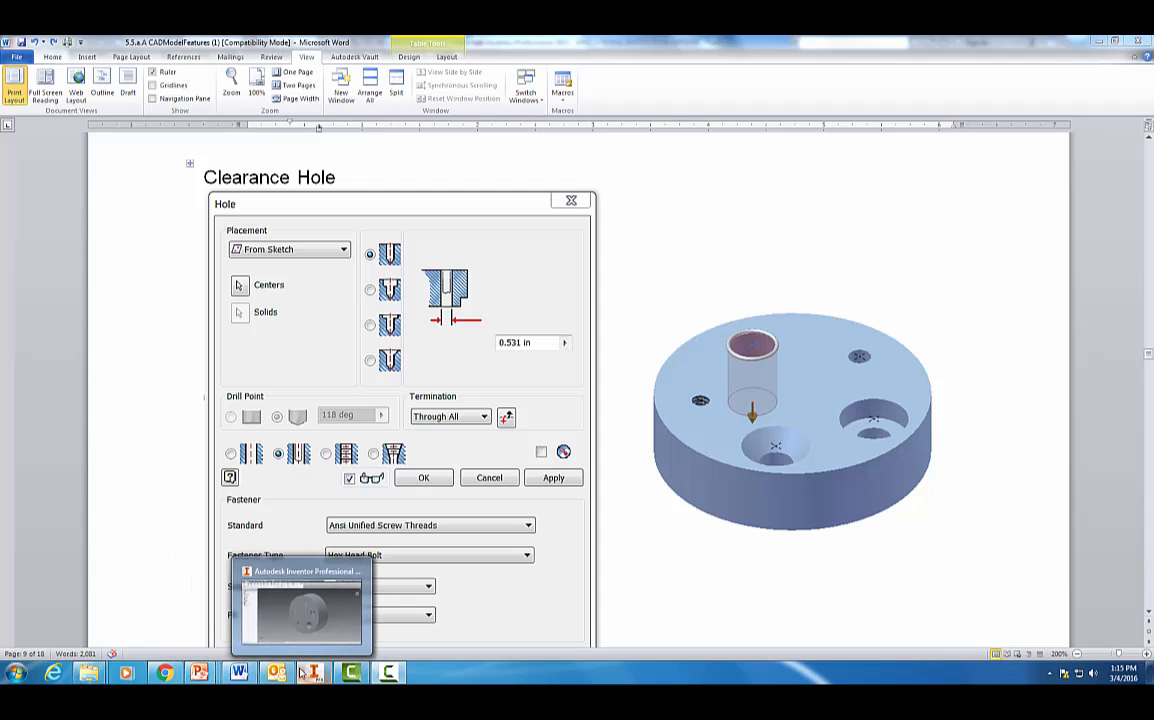
Return to Inventor and start a clearance hole at the remaining upper-left pattern point, with Hex Head Bolt as the fastener type
click(298, 630)
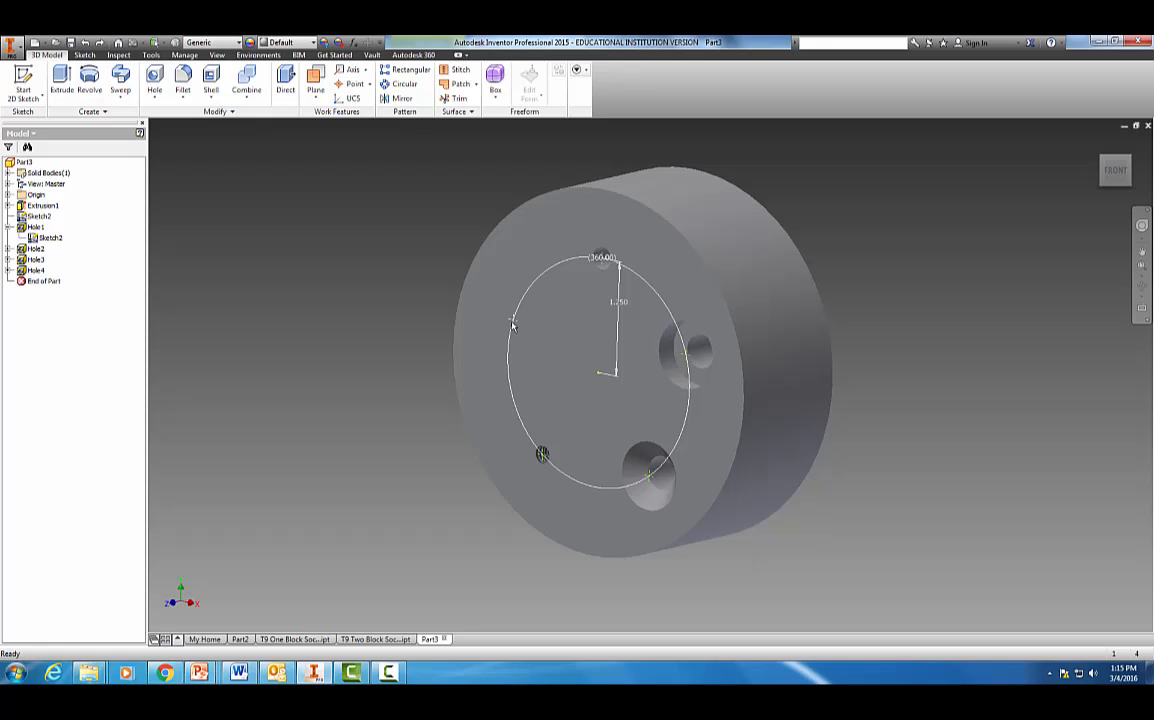
click(154, 80)
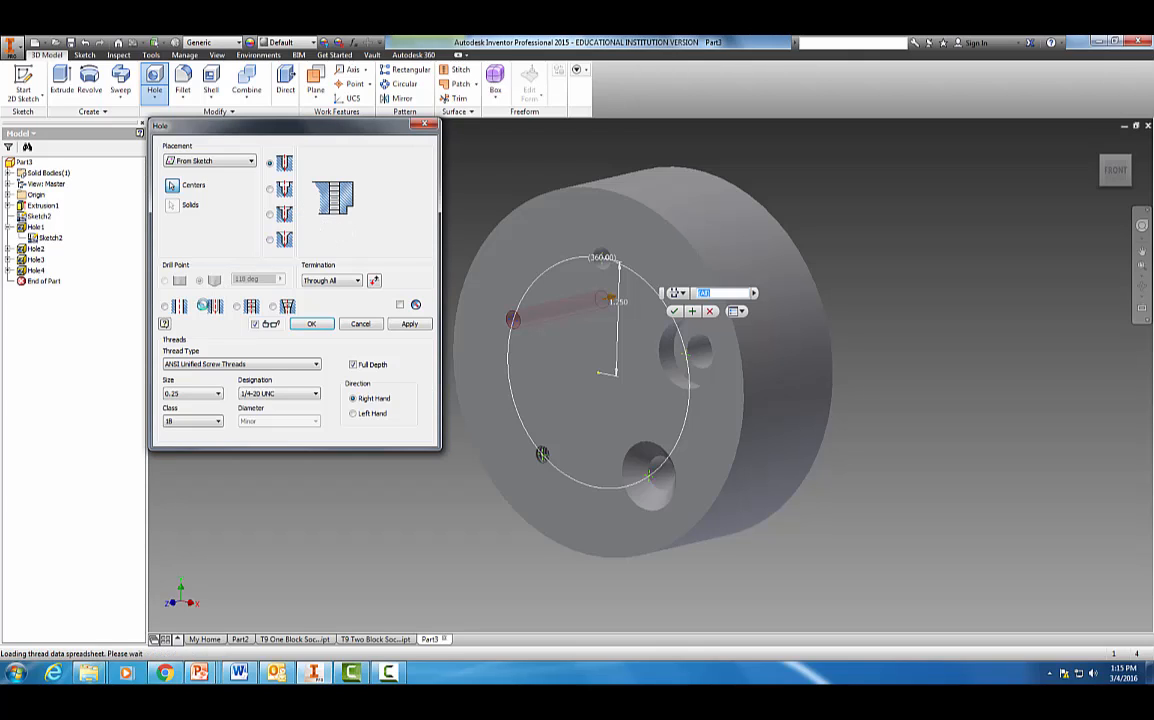
click(201, 306)
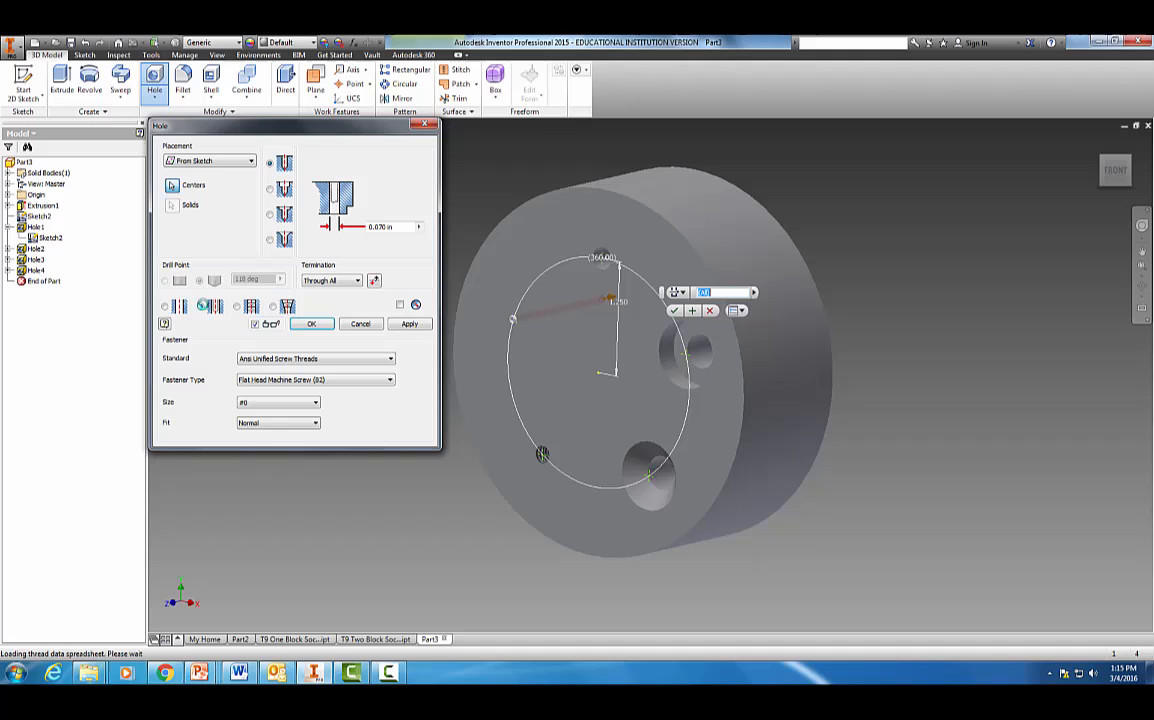
click(277, 381)
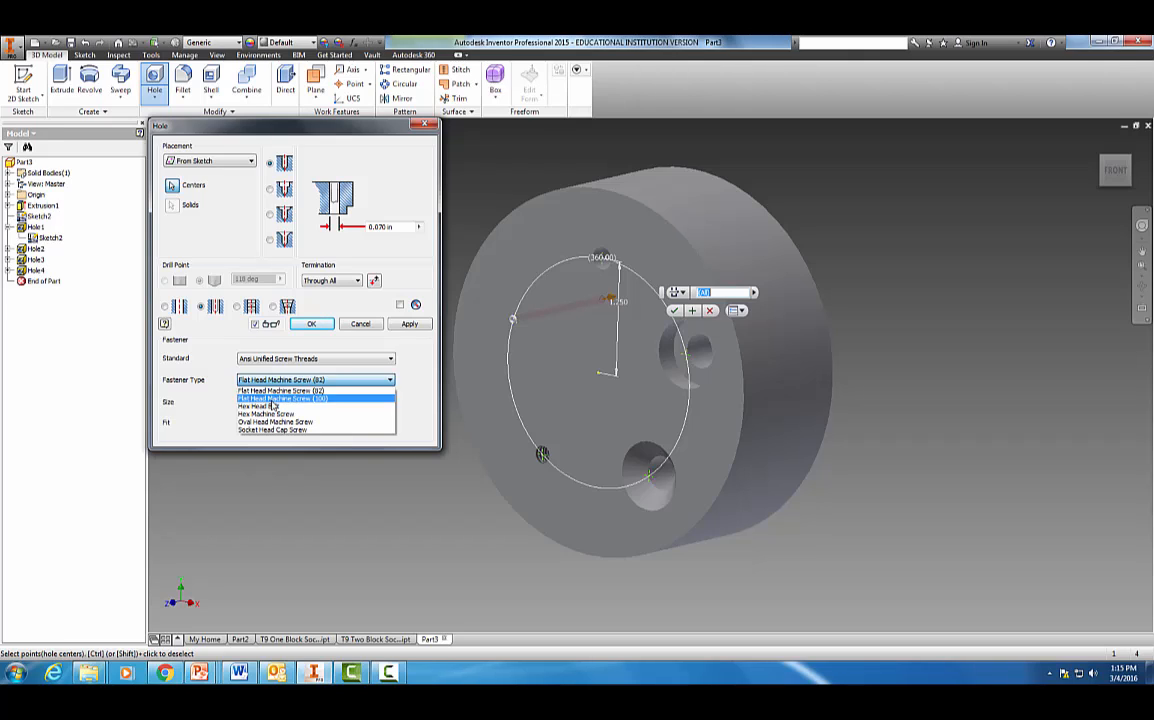
click(273, 406)
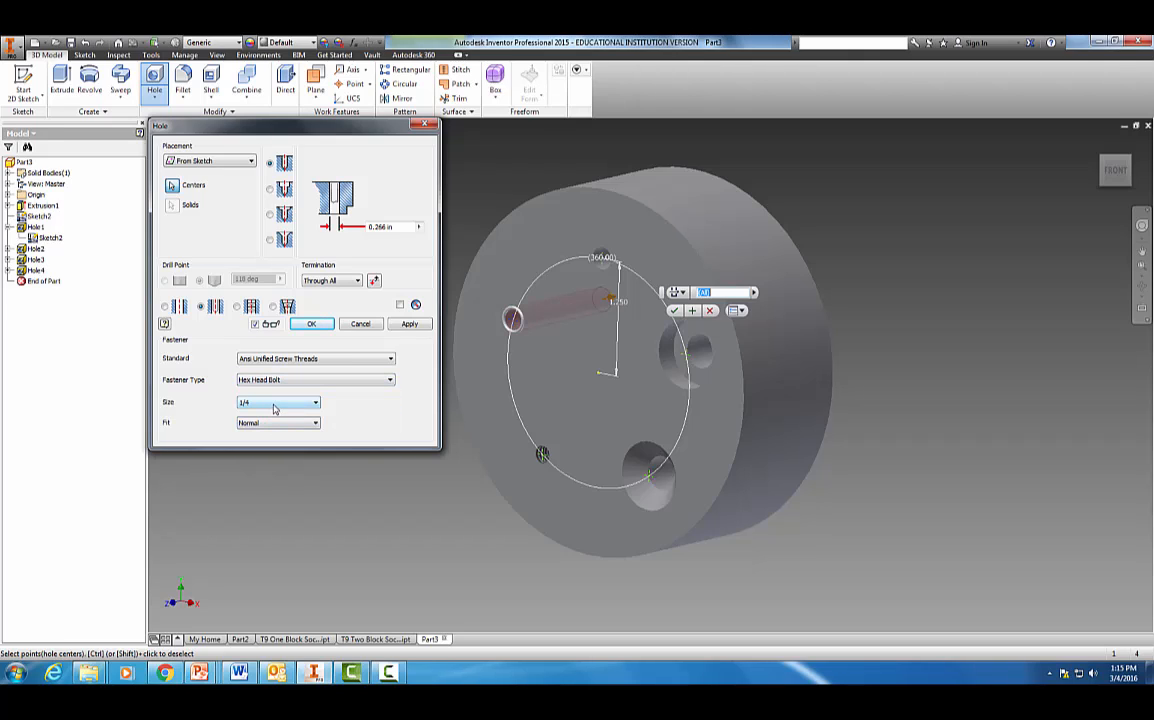
Set the clearance hole's fastener size to 1/2, create it with Normal fit and Through All termination, and leave the Hole command
click(274, 404)
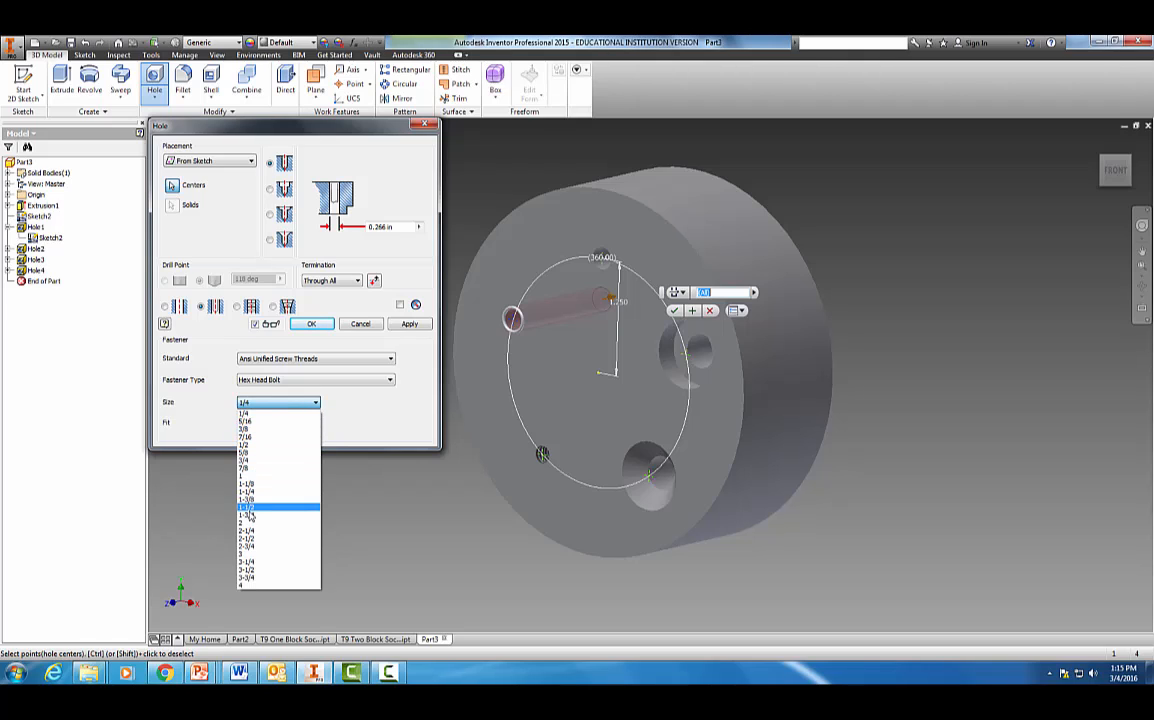
click(261, 445)
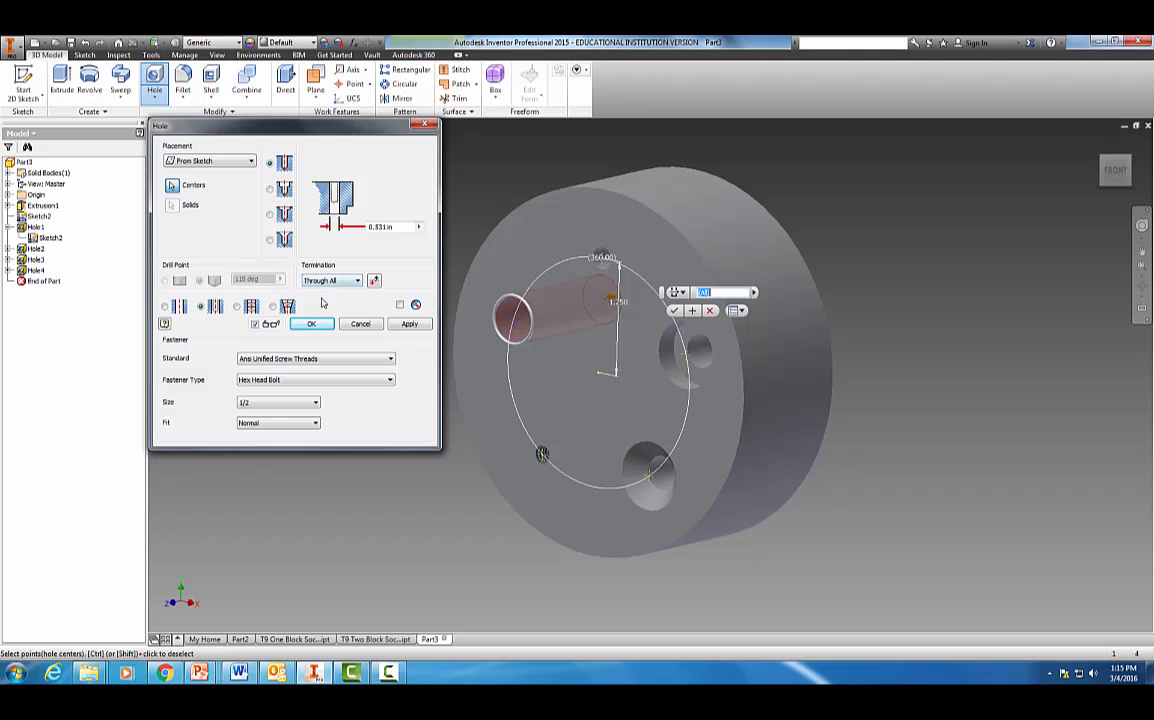
click(399, 326)
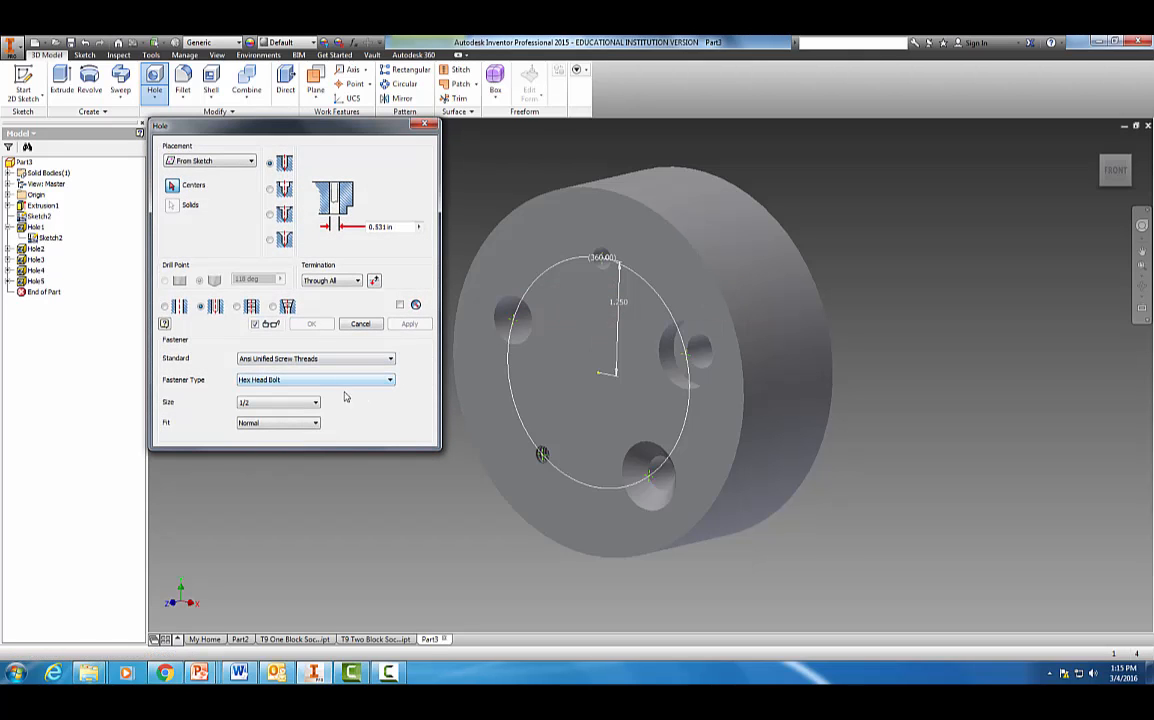
click(425, 125)
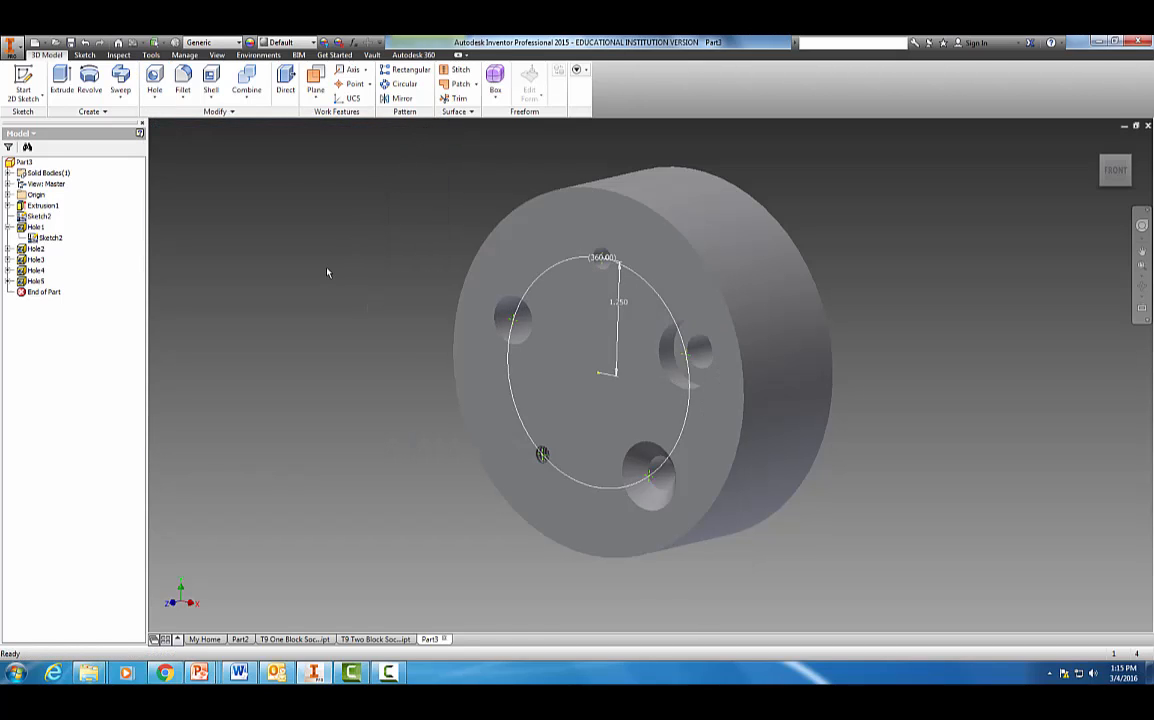
Assign the Polycarbonate, Smoke material to the plate
click(236, 42)
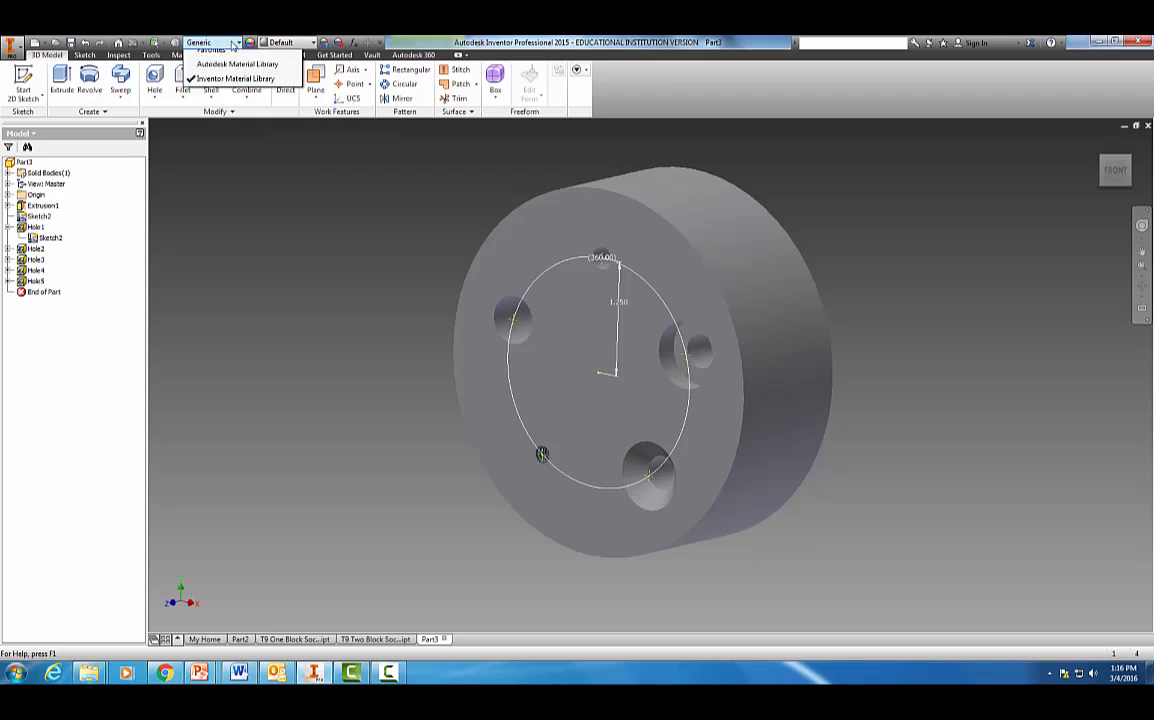
click(288, 308)
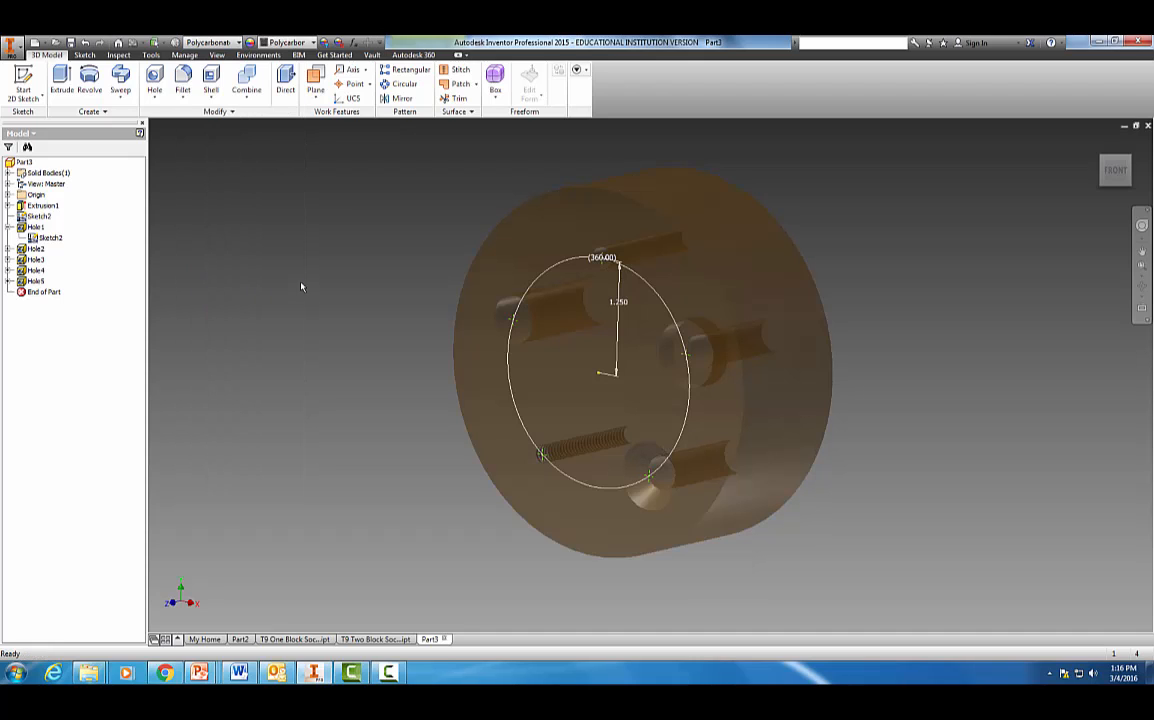
Choose a different material for the plate from the Inventor Material Library
click(224, 42)
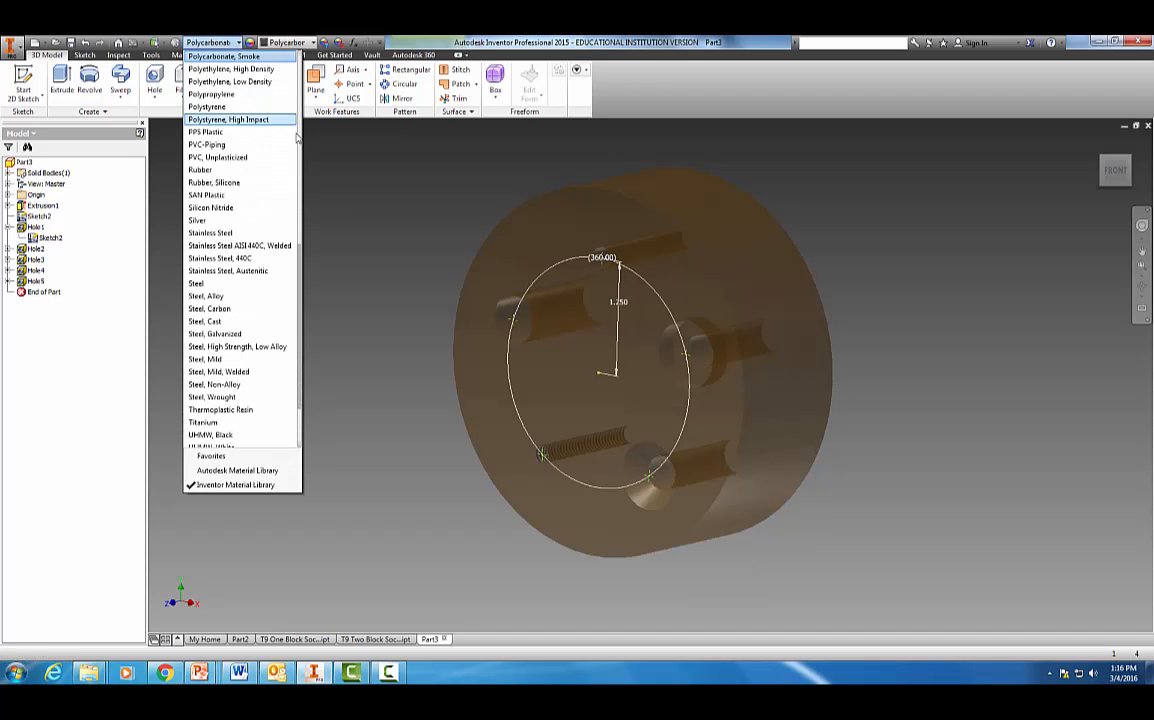
scroll(301, 300, down, 2)
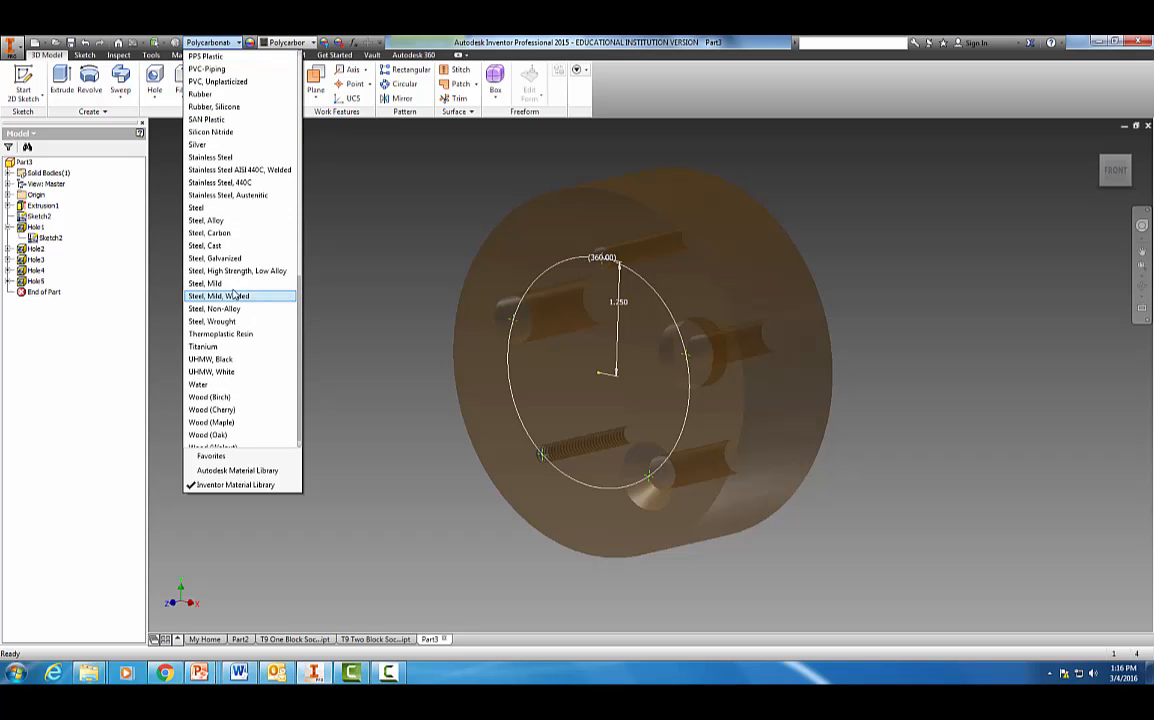